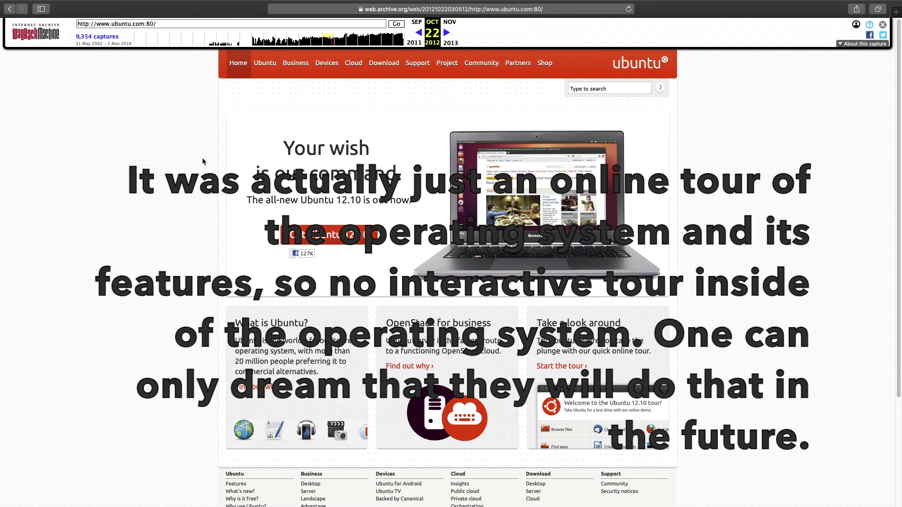
Browse the archived Ubuntu overview page, then go to the archived Ubuntu cloud page
click(271, 68)
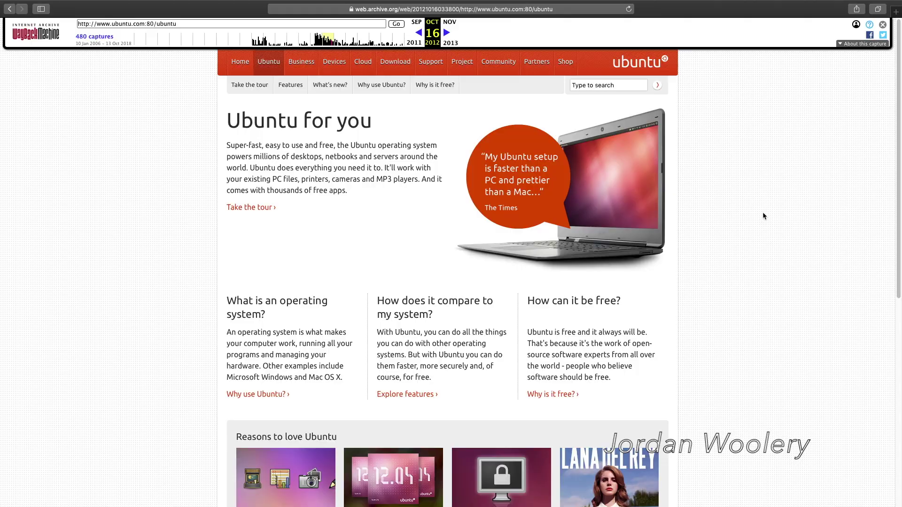
scroll(763, 212, down, 2)
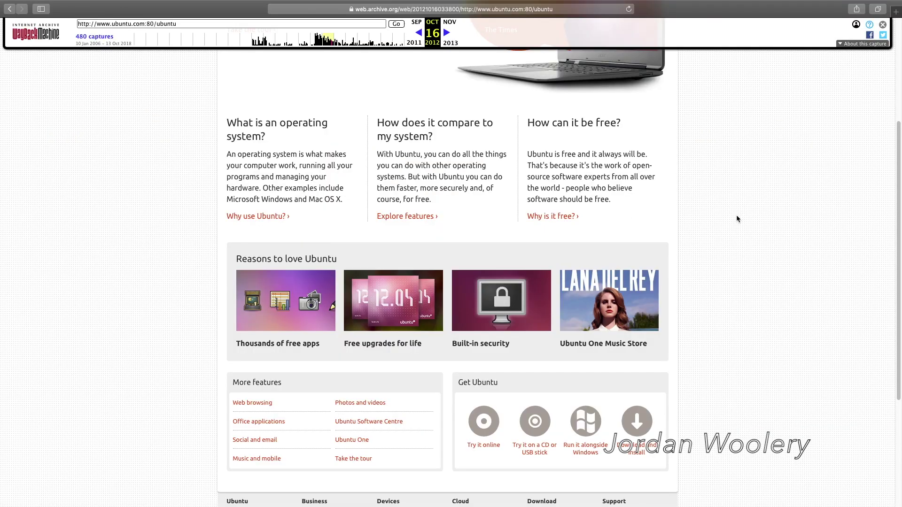
scroll(737, 219, up, 5)
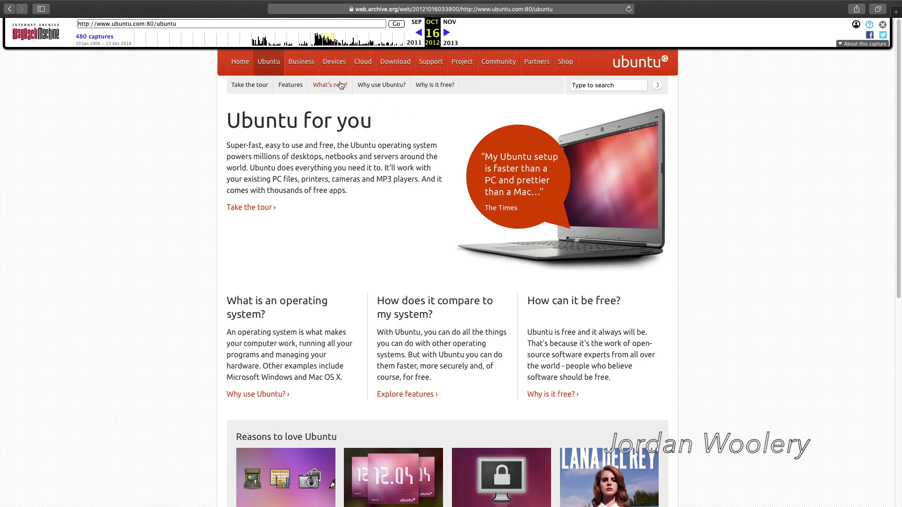
click(370, 66)
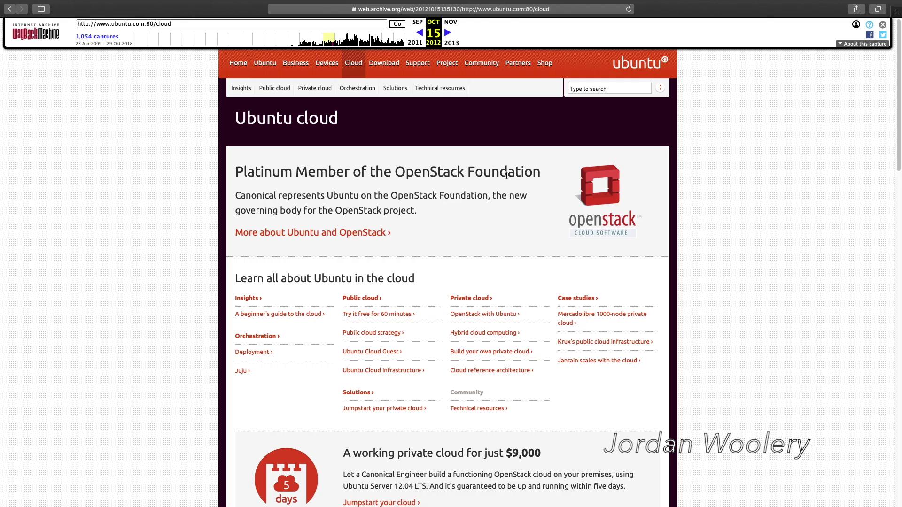
Scroll through the archived cloud page and back up, then take Safari out of full screen
scroll(501, 176, down, 5)
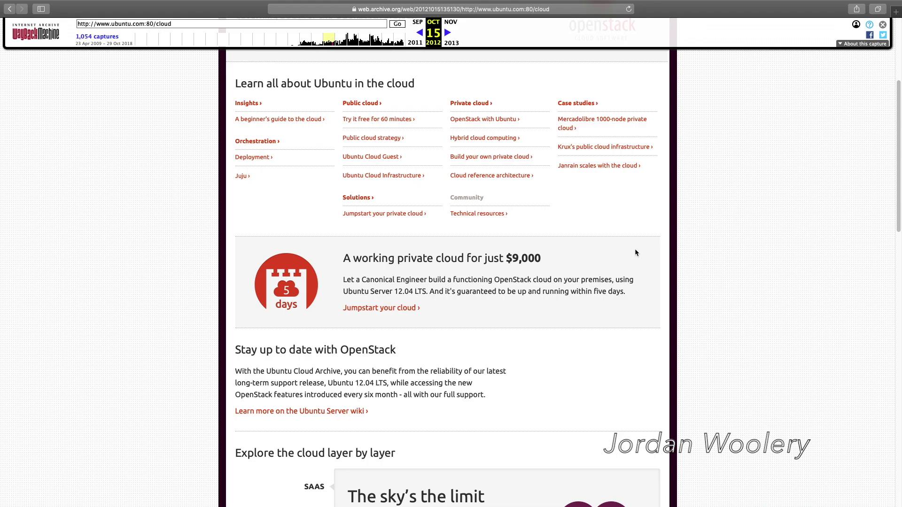
scroll(635, 253, down, 10)
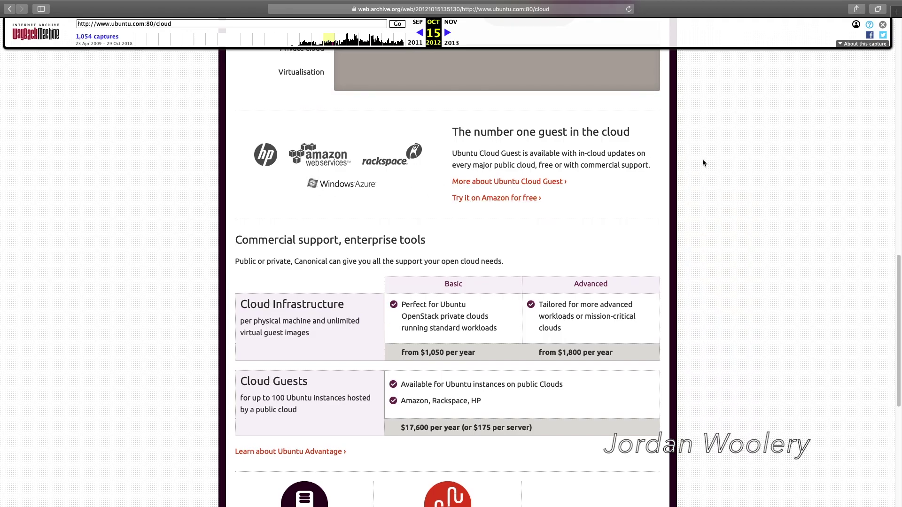
scroll(703, 162, down, 5)
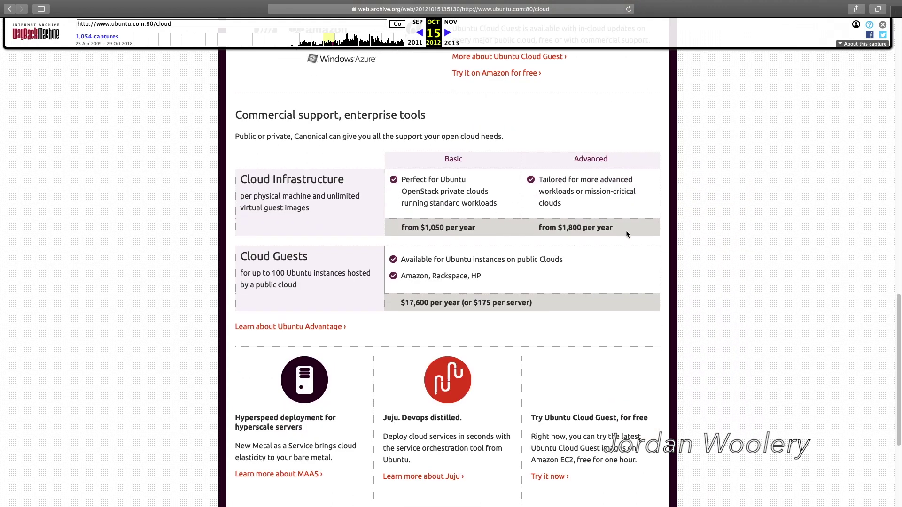
scroll(732, 329, down, 3)
scroll(732, 328, up, 10)
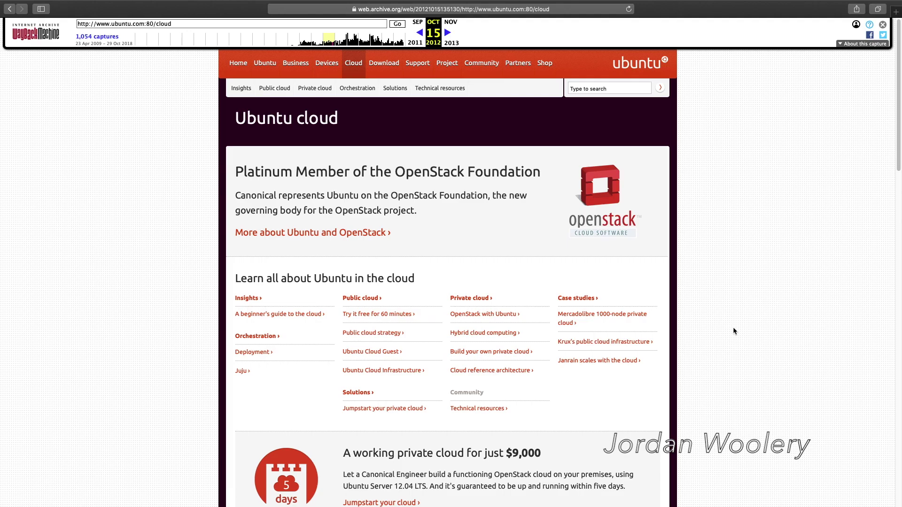
key(ctrl+super+f)
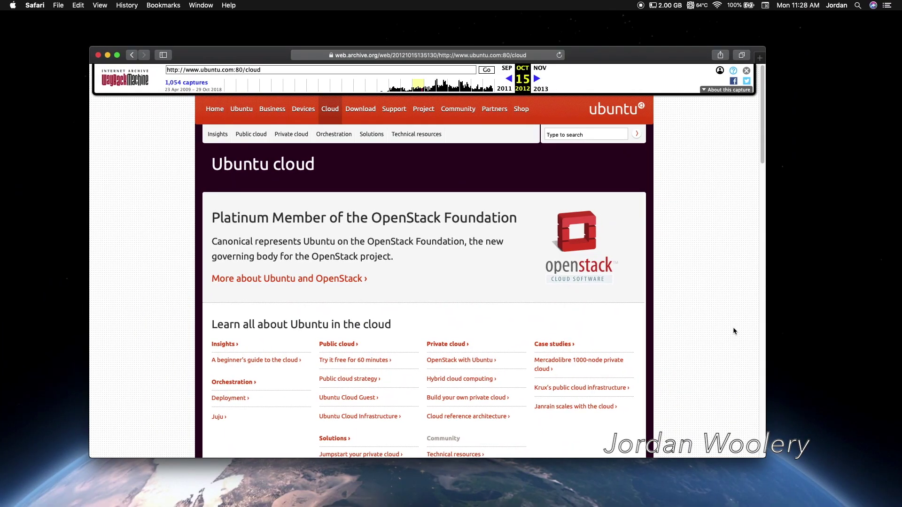
Hide Safari to reveal the desktop and run the Ubuntu 64-bit 12.10 VM full screen
key(super+m)
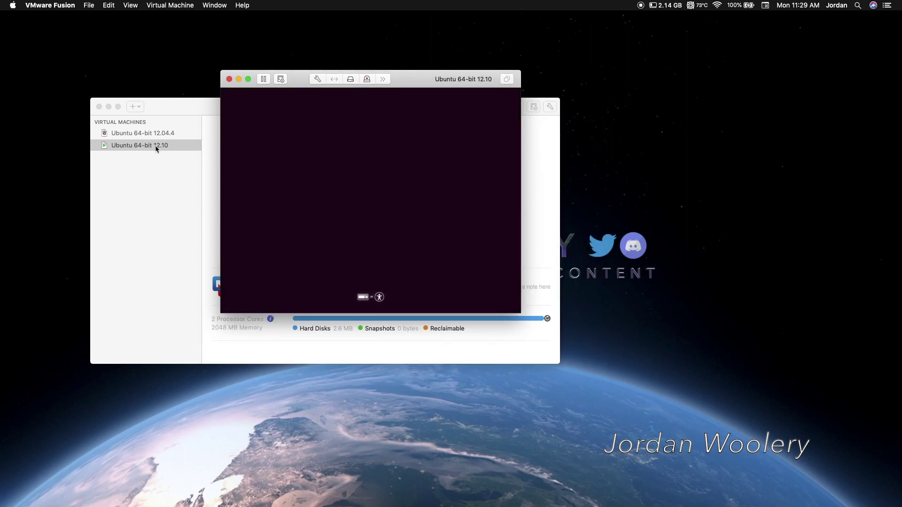
key(ctrl+super+f)
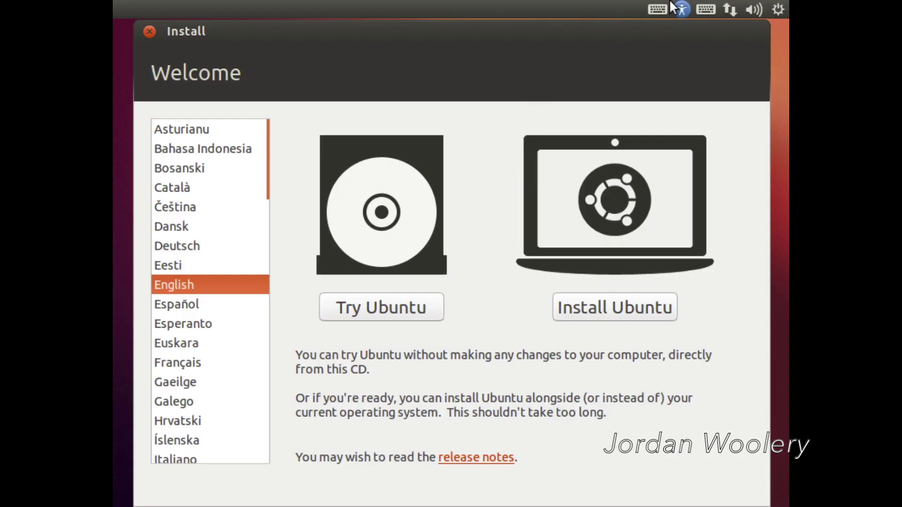
Inspect the keyboard and input-method menus, then choose Install Ubuntu in English
click(328, 40)
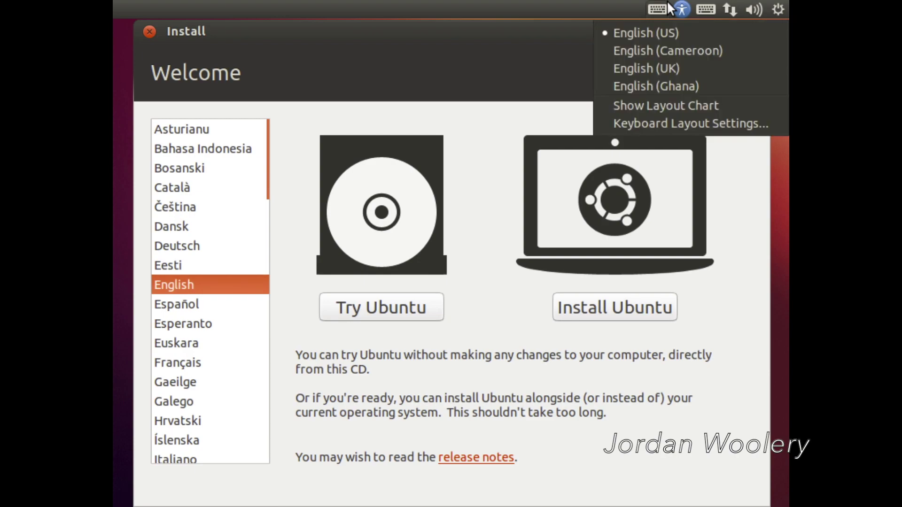
click(512, 38)
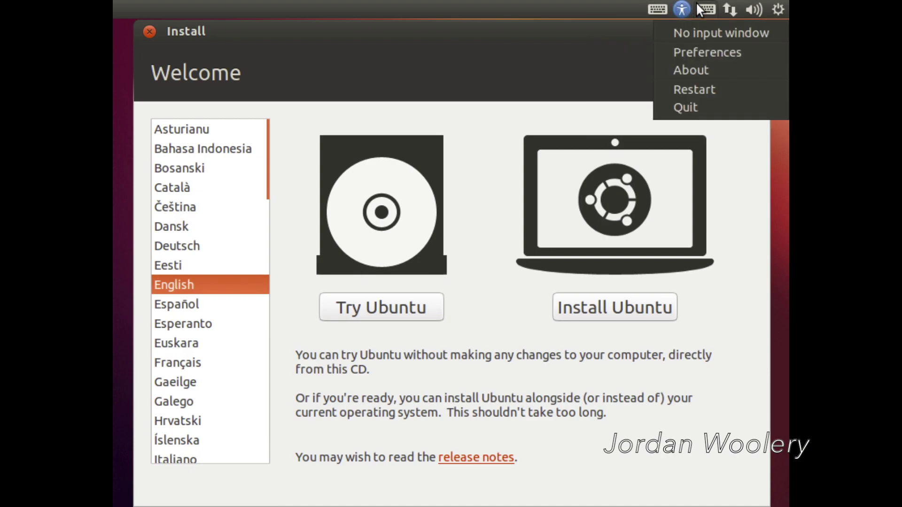
click(697, 3)
click(711, 12)
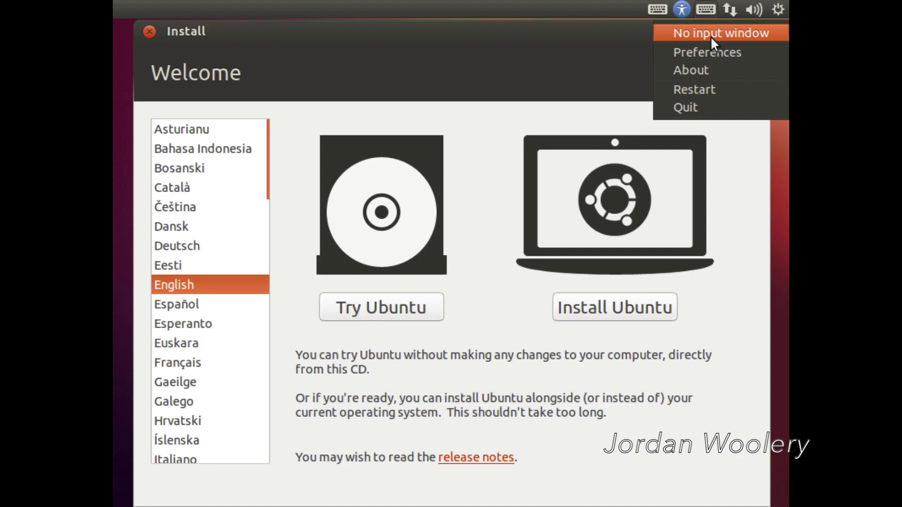
click(659, 22)
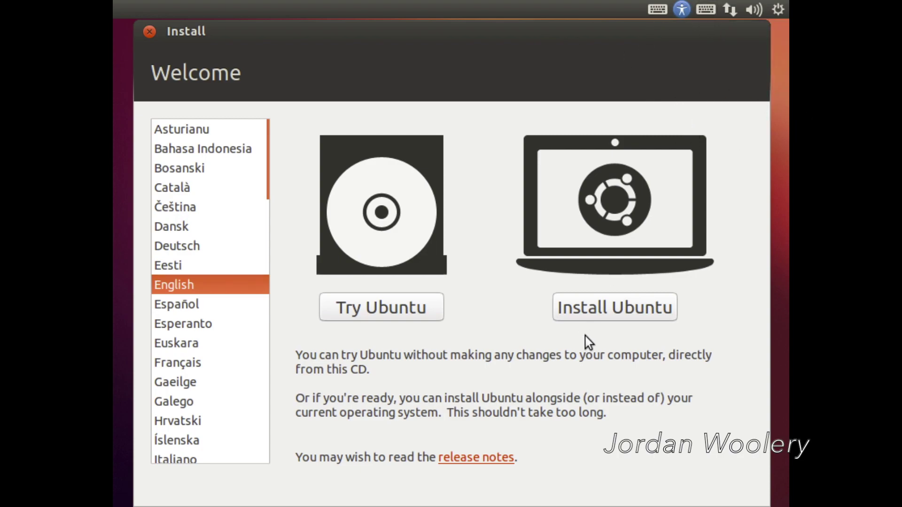
click(592, 317)
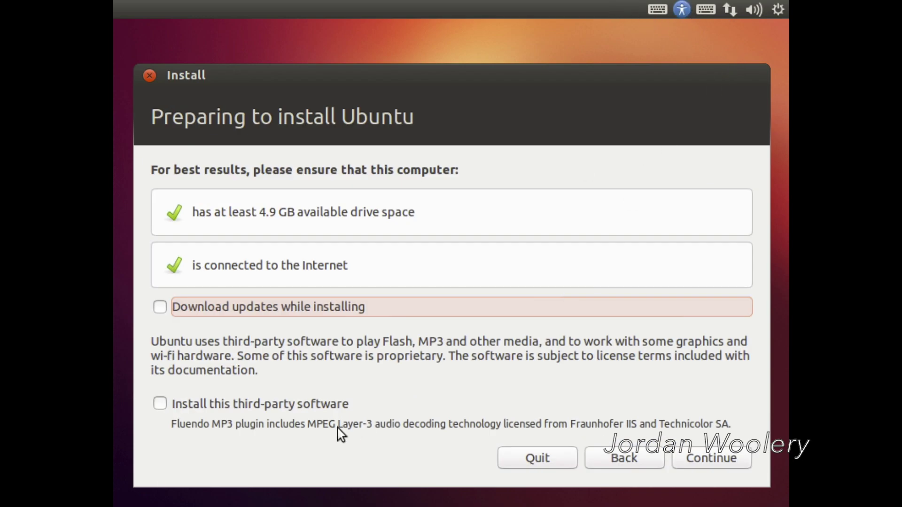
Enable third-party software and updates, then erase the disk and install Ubuntu
click(314, 404)
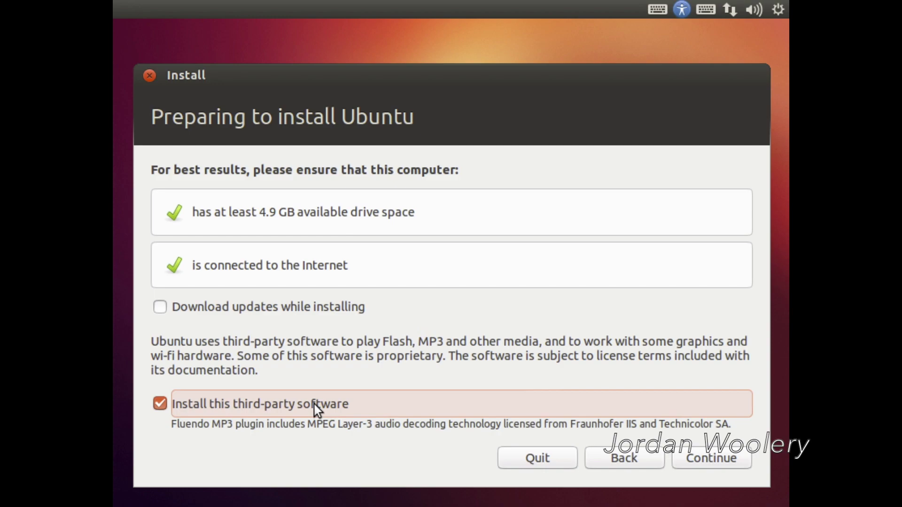
click(312, 313)
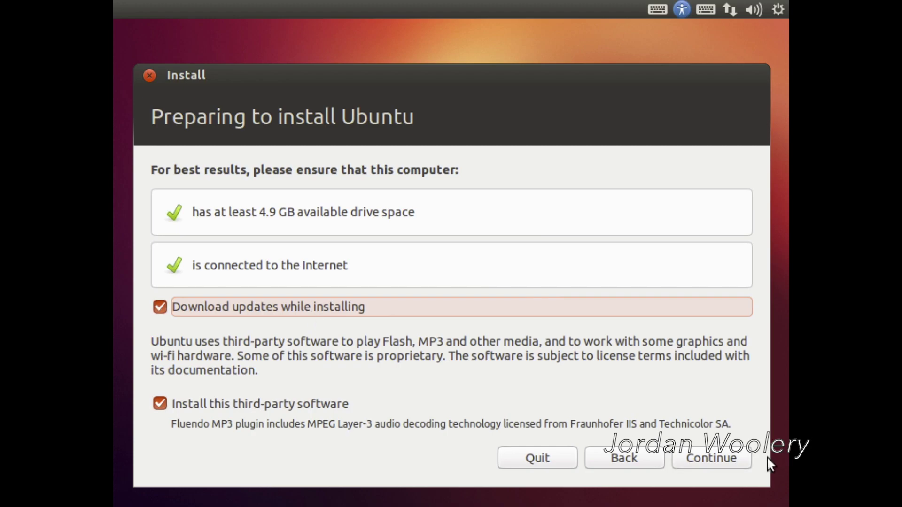
click(742, 461)
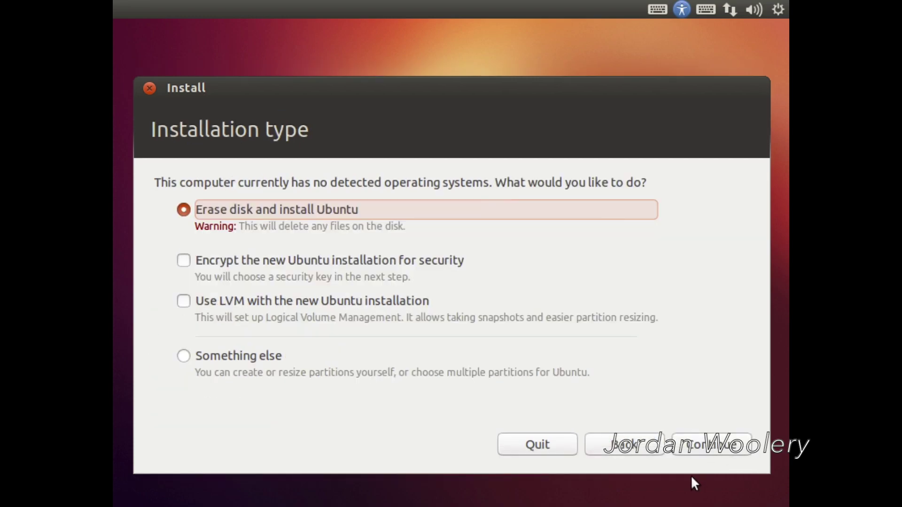
click(700, 444)
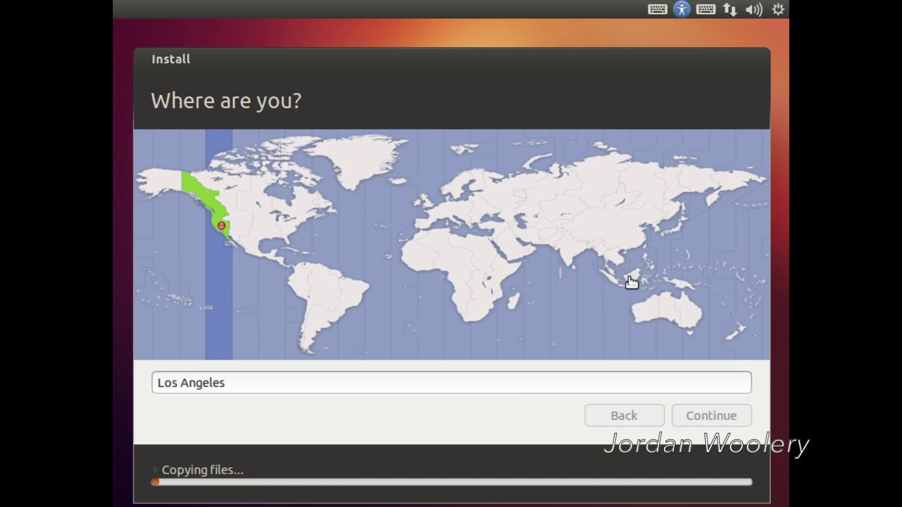
Accept Los Angeles as the location and pick the English (US) Macintosh keyboard layout
key(Return)
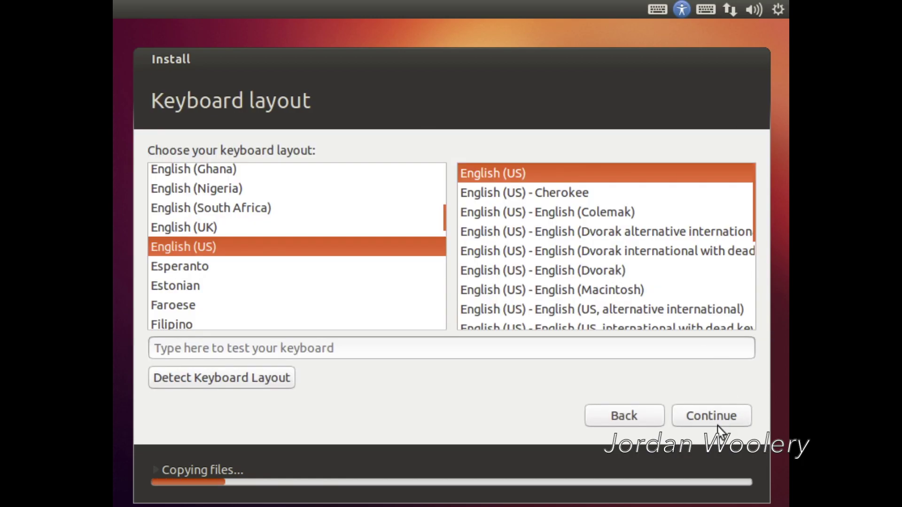
click(545, 290)
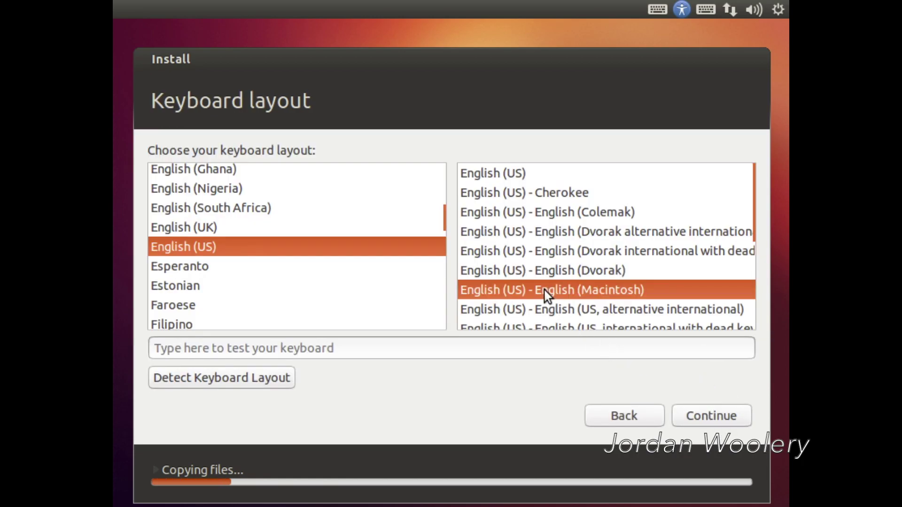
click(689, 410)
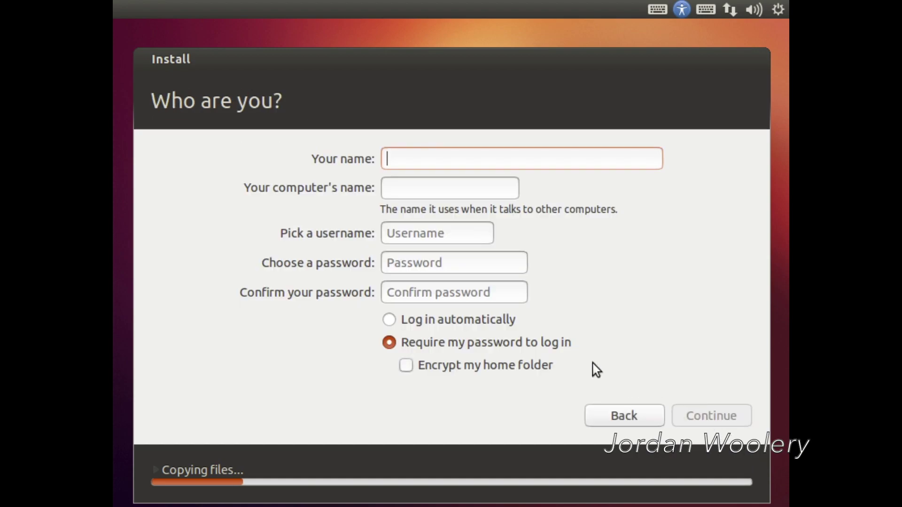
Enter the account's full name, username and password, then continue
text(Jordan )
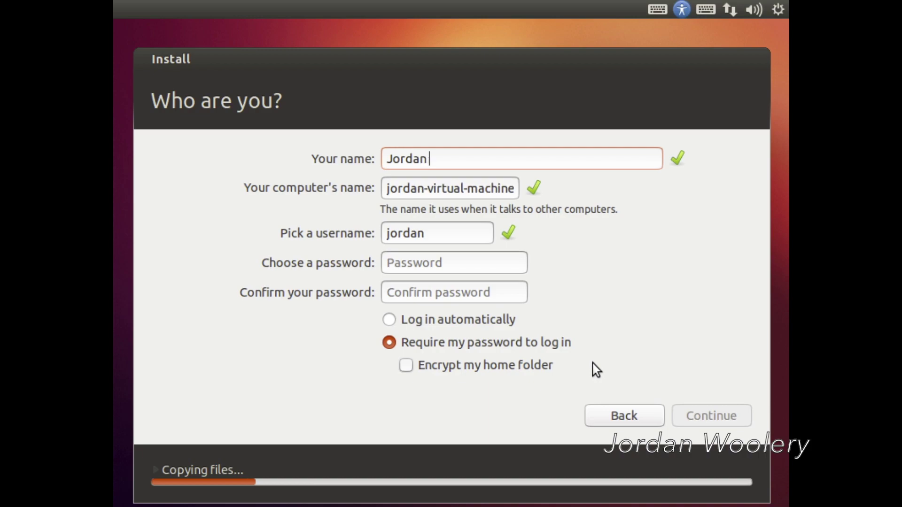
text(Woolery)
key(Tab)
key(Tab)
key(Tab)
text(*********)
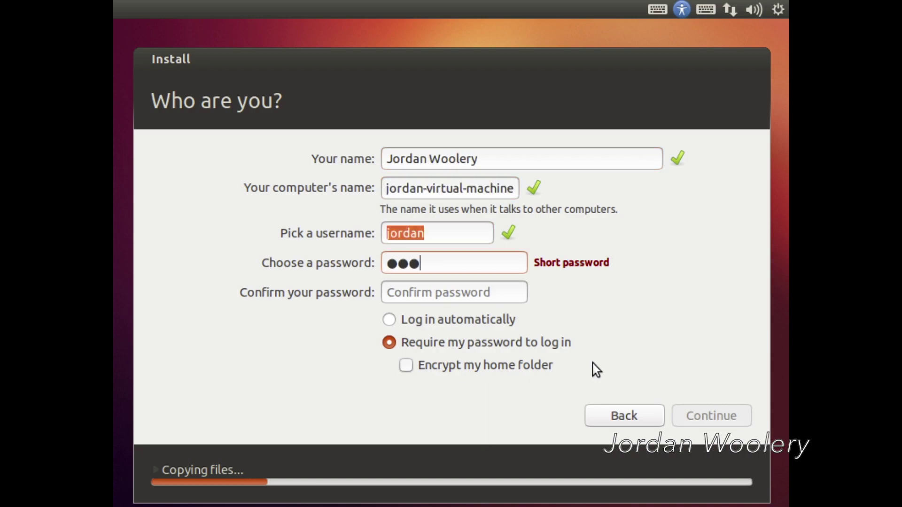
text(*)
key(Tab)
text(**********)
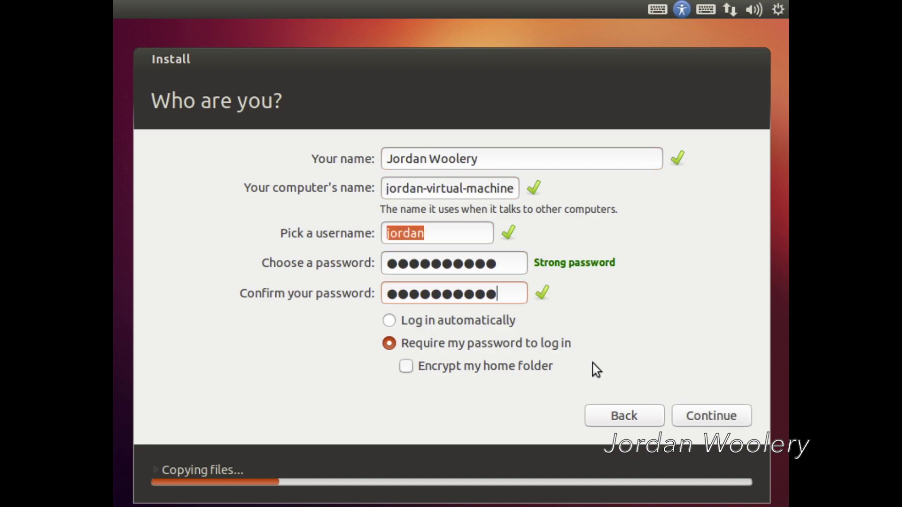
click(726, 418)
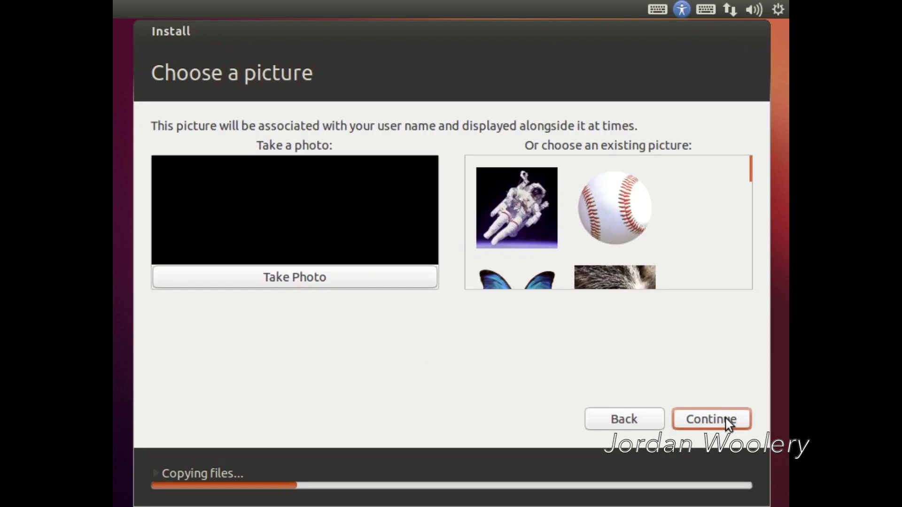
Choose the cat picture for the account and continue installing
scroll(630, 261, down, 1)
click(630, 261)
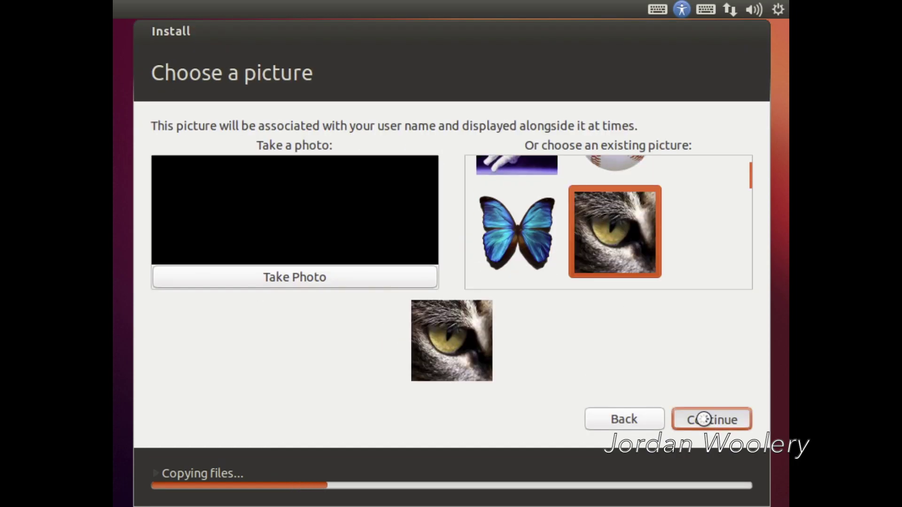
click(702, 418)
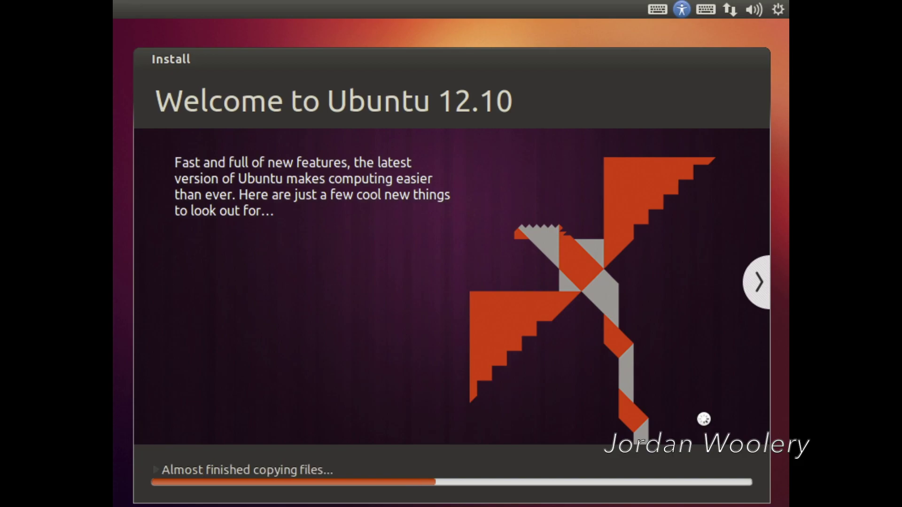
Advance the slideshow from Find even more software through photos, cloud, music and web to office suite
click(757, 295)
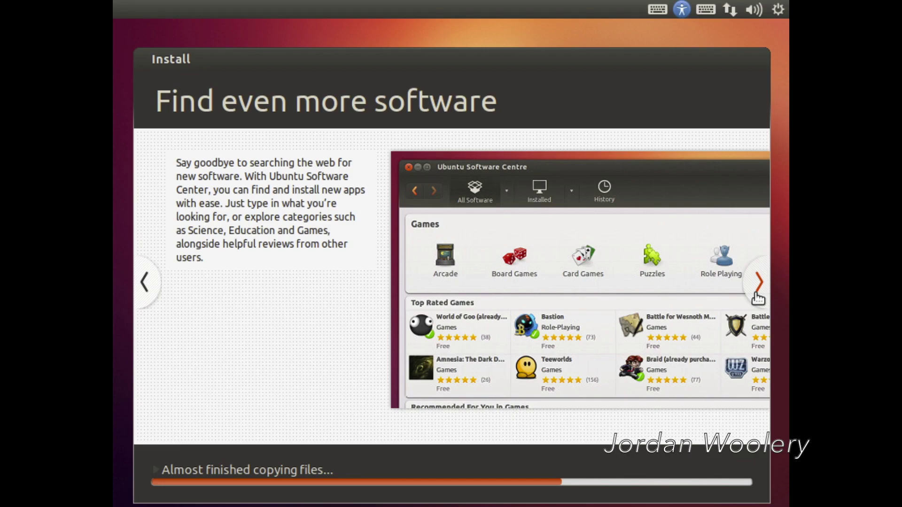
click(758, 298)
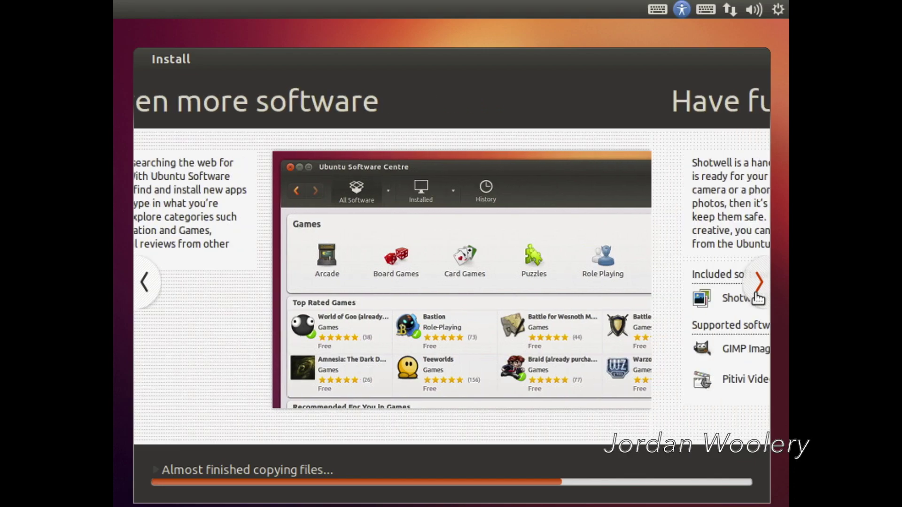
click(757, 297)
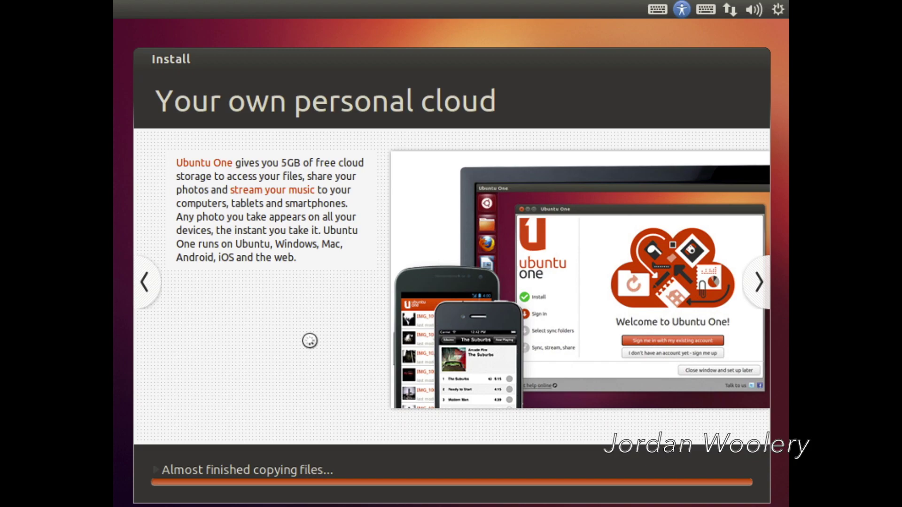
click(759, 291)
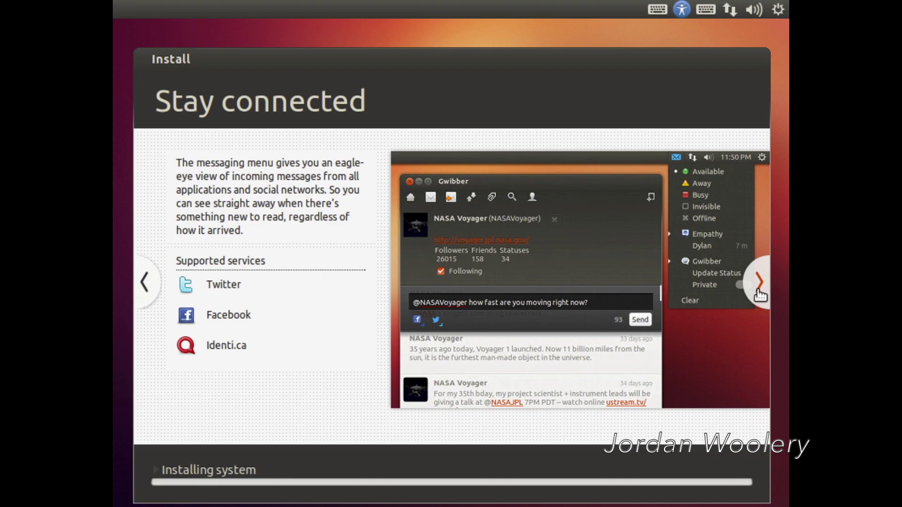
click(758, 291)
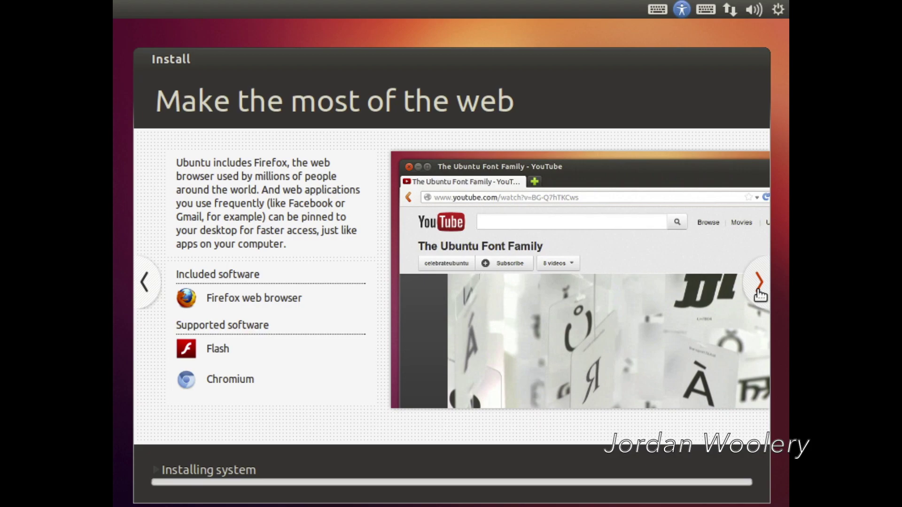
click(759, 292)
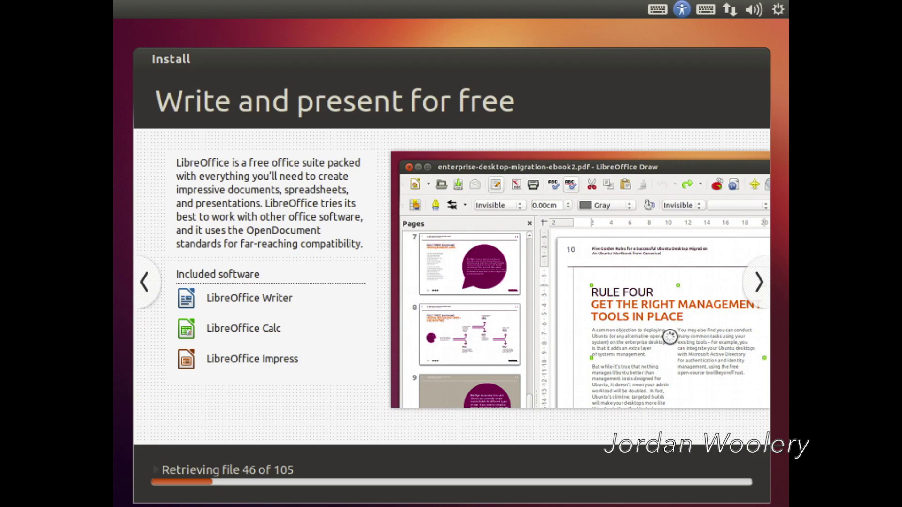
Advance the slideshow to the Customize Ubuntu and Any questions? slides
click(756, 283)
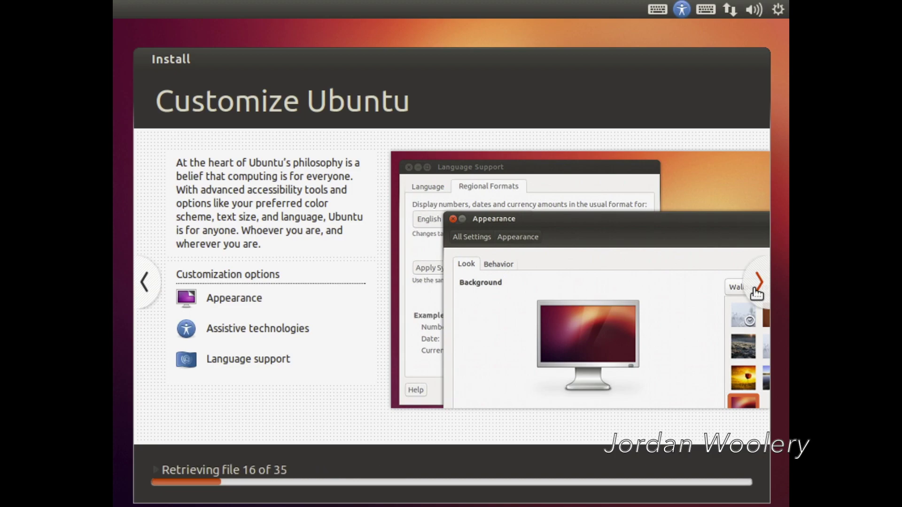
click(756, 286)
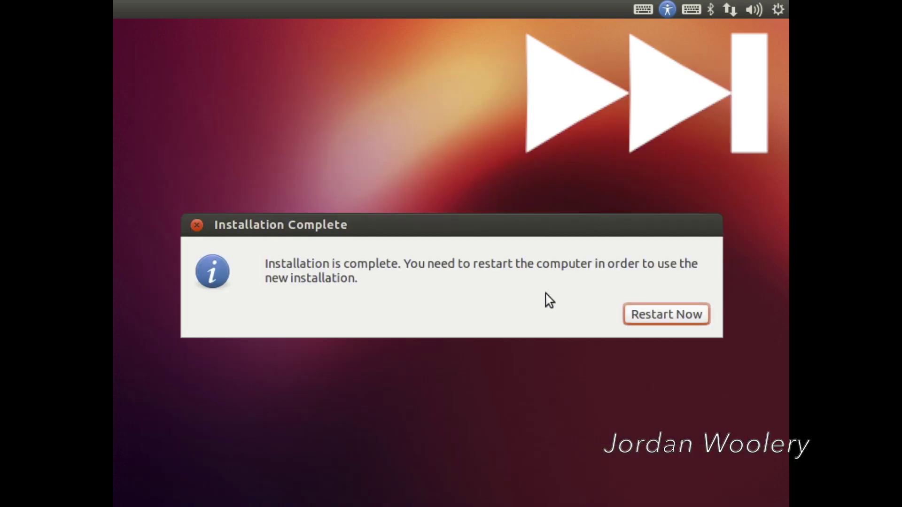
Restart now and confirm the installation media is removed
click(655, 314)
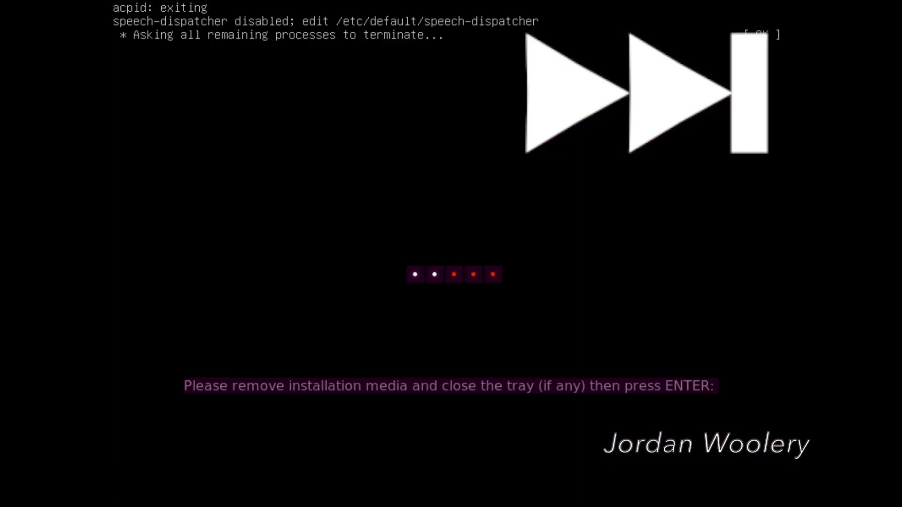
key(Return)
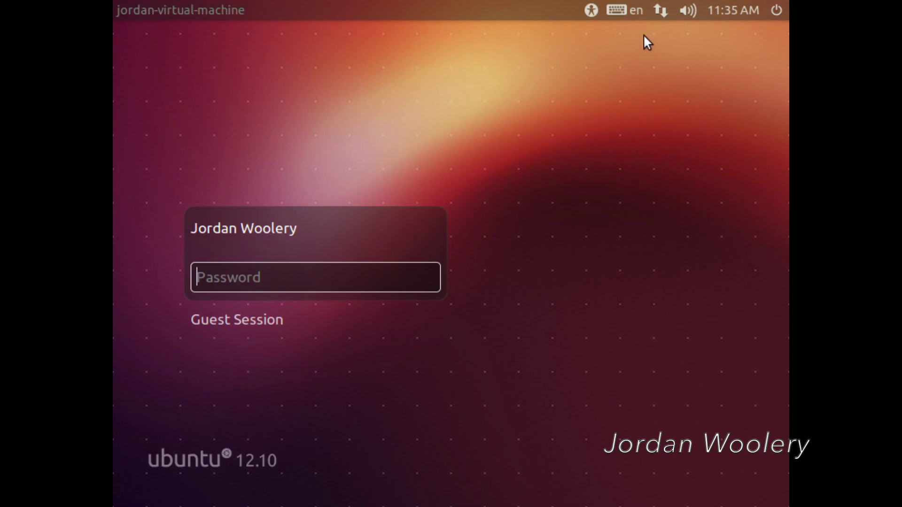
Check the login screen's accessibility and power menus, then log in with the account password
click(593, 10)
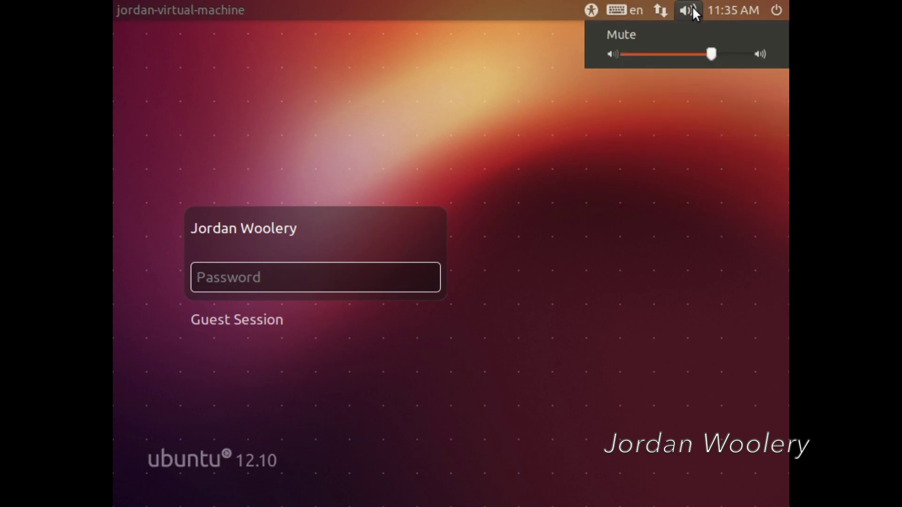
mouse_move(729, 7)
mouse_move(776, 9)
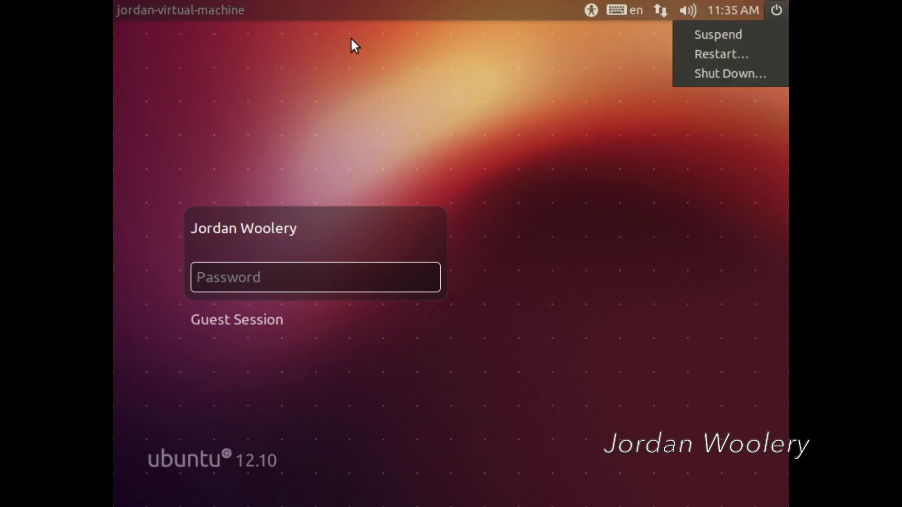
click(488, 256)
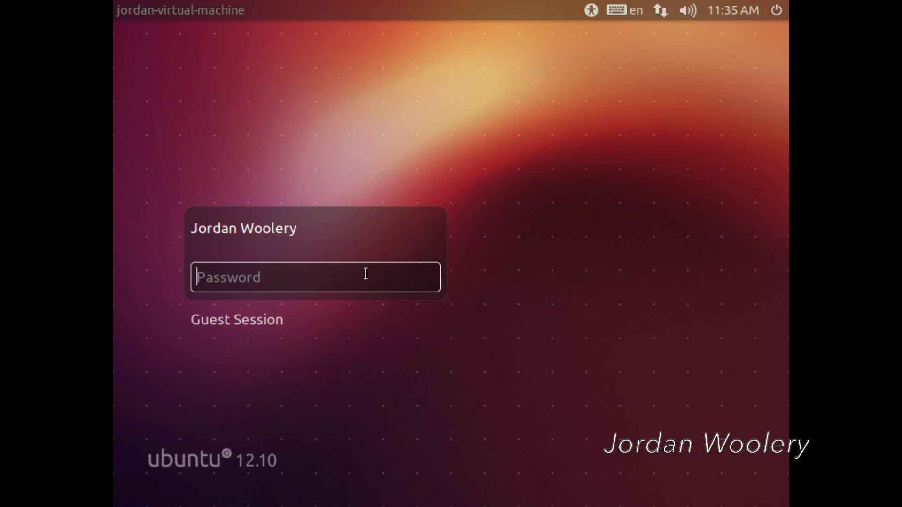
text(**********)
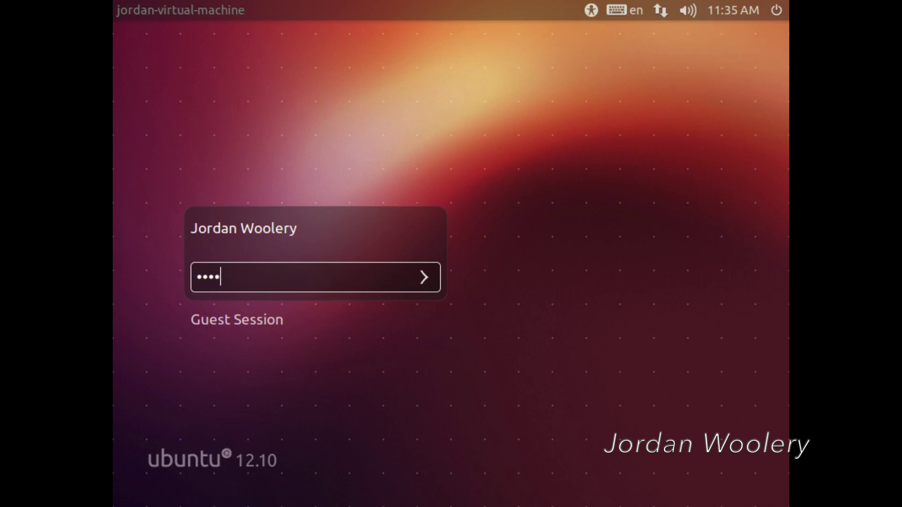
text(*)
key(Return)
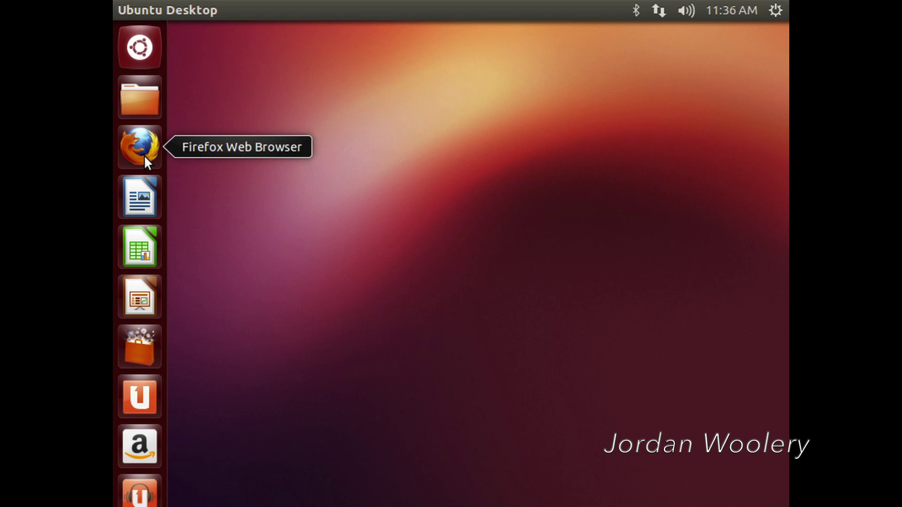
Scroll the launcher, then open the Dash Home listing apps like Help and Thunderbird Mail
scroll(144, 155, down, 4)
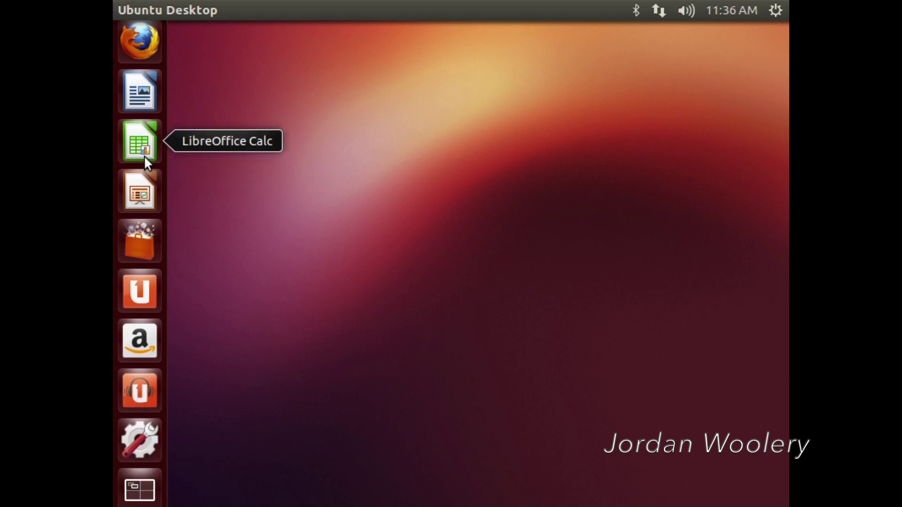
scroll(144, 195, up, 1)
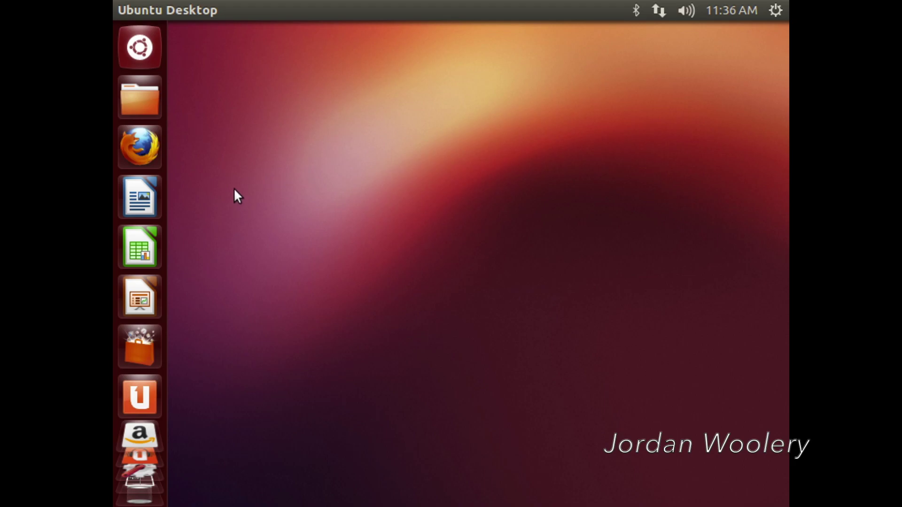
click(140, 48)
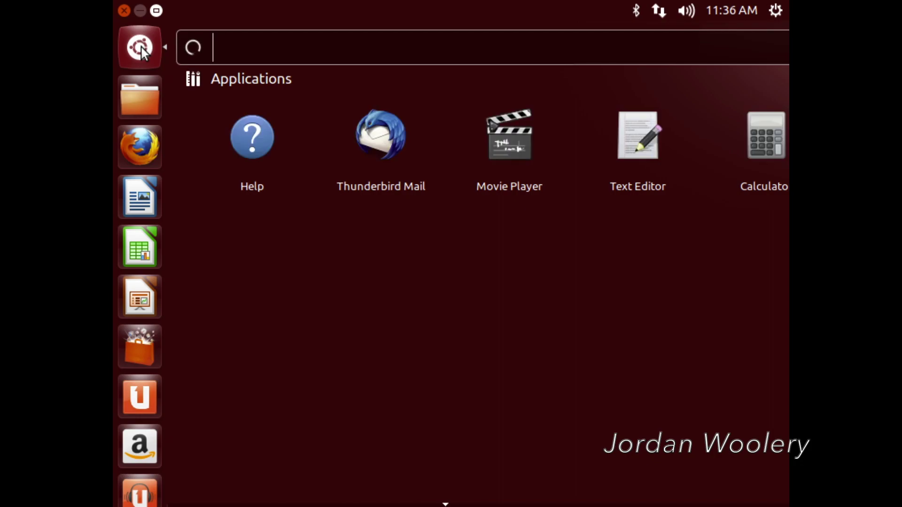
Find System Settings with a 'sett' Dash search and open its Displays panel
text(sett)
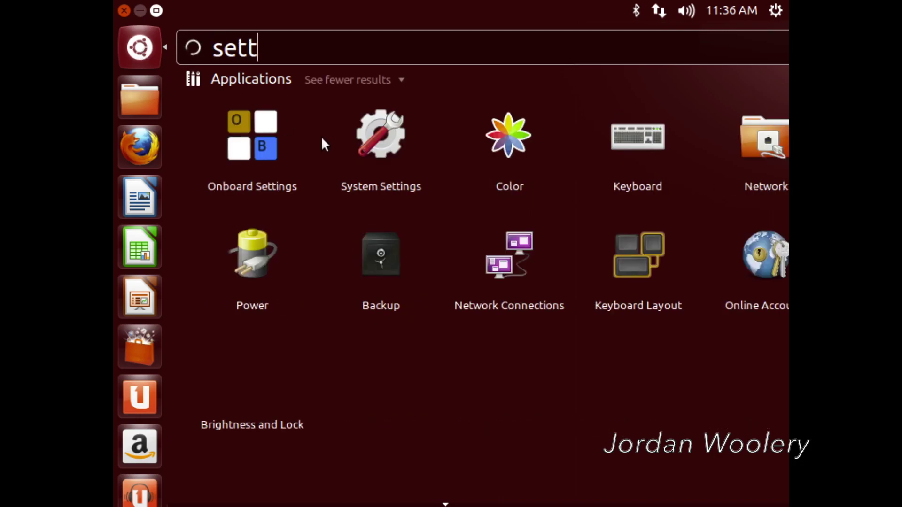
click(346, 140)
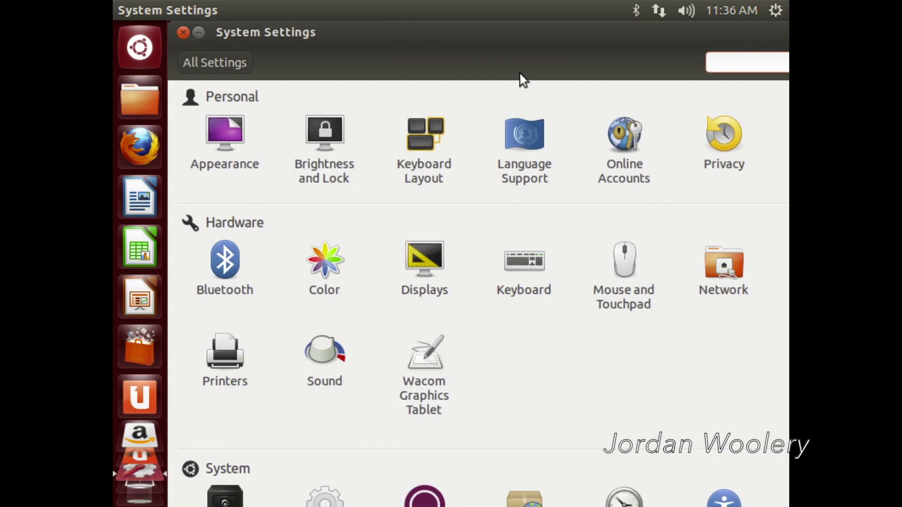
click(424, 257)
Set the resolution to 1360 x 768 (16:9), apply and keep it, then close Displays
click(482, 328)
click(482, 327)
click(482, 327)
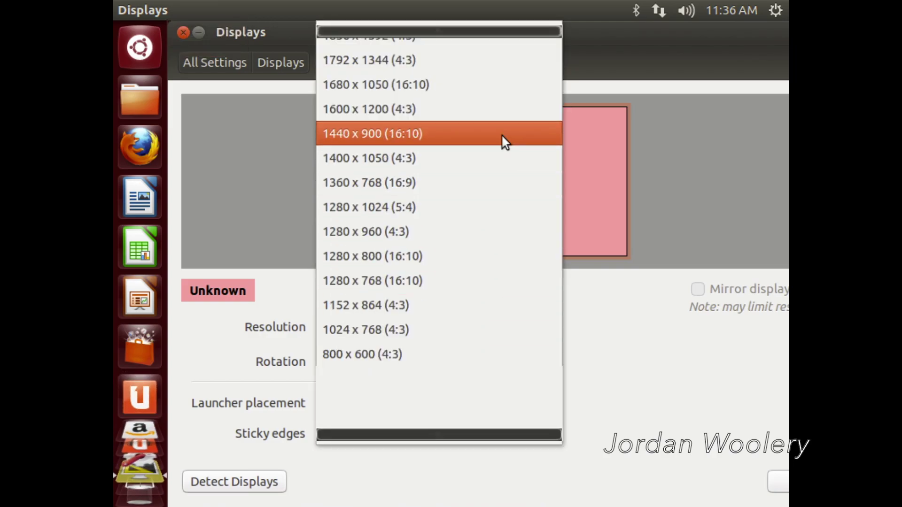
mouse_move(488, 31)
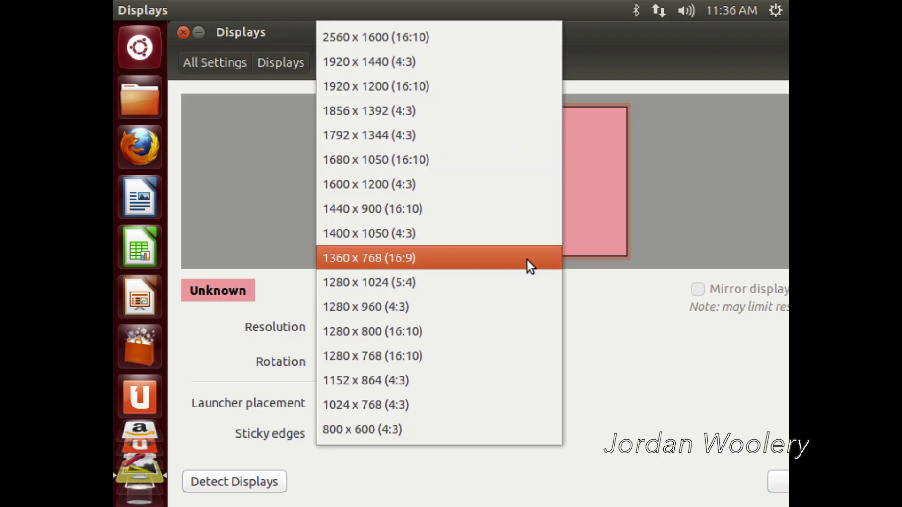
click(526, 258)
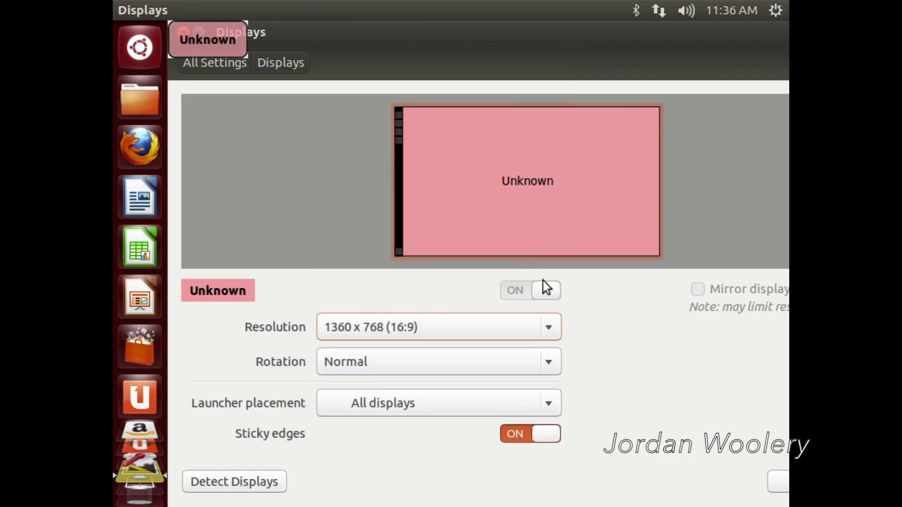
click(783, 485)
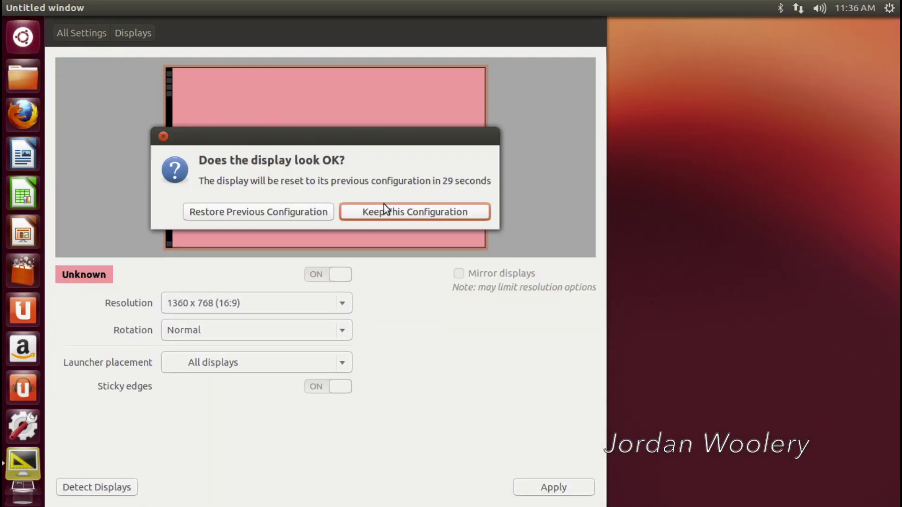
click(401, 213)
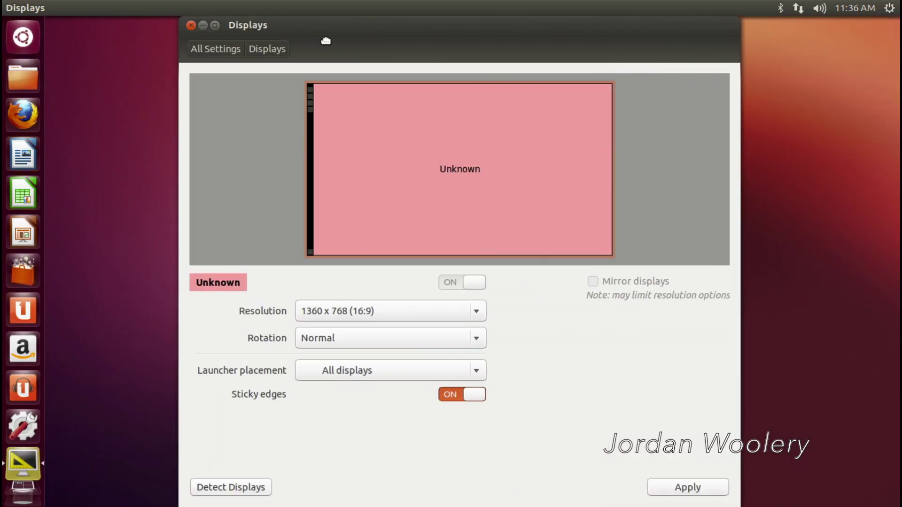
click(189, 24)
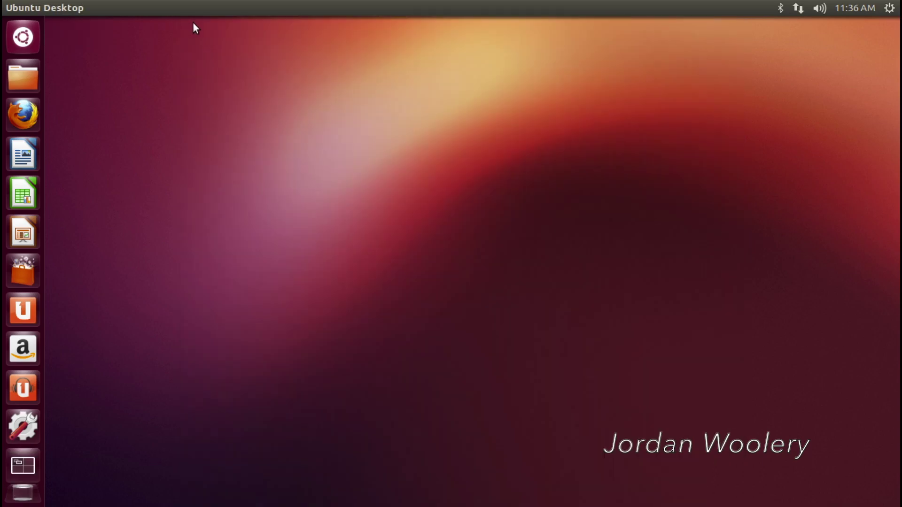
Install VMware Tools so its disc connects, showing VMwareTools-10.2.5-8068393.tar.gz
click(170, 5)
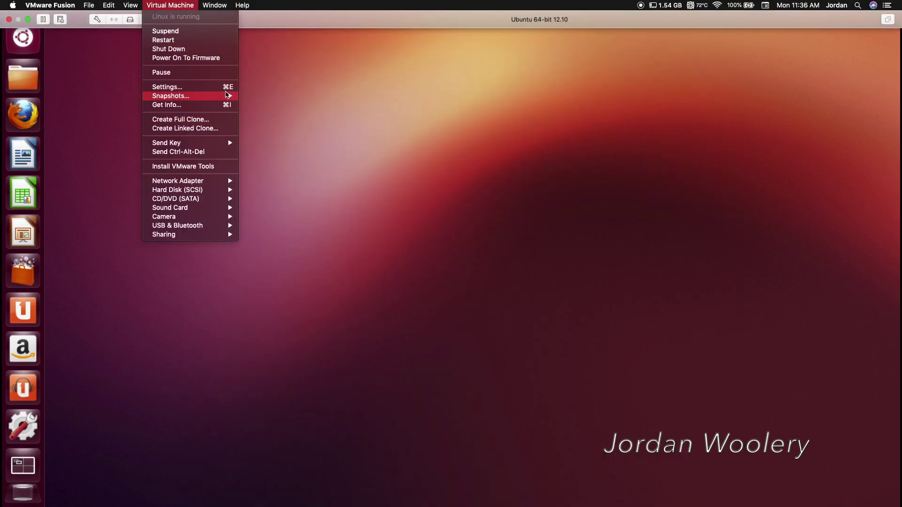
click(226, 166)
click(520, 77)
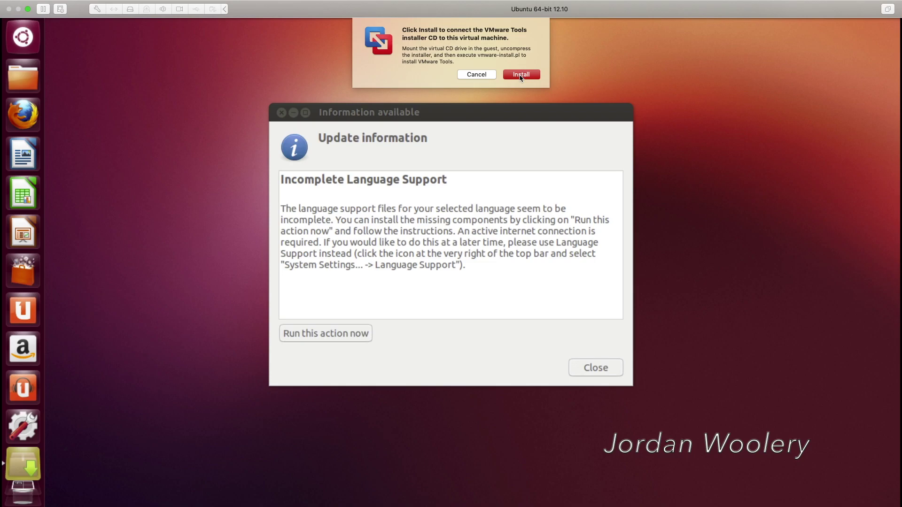
Open Language Support from the update notice, then close it and dismiss the notice
click(363, 114)
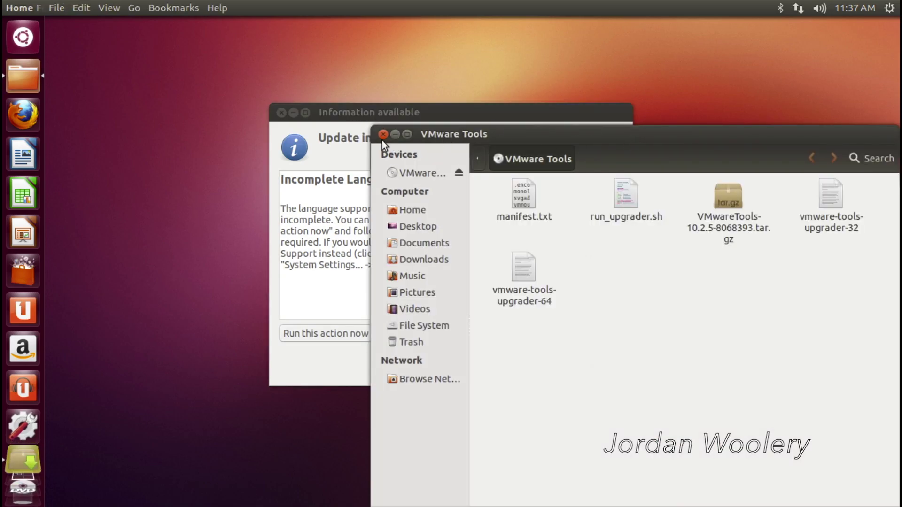
click(399, 122)
click(305, 333)
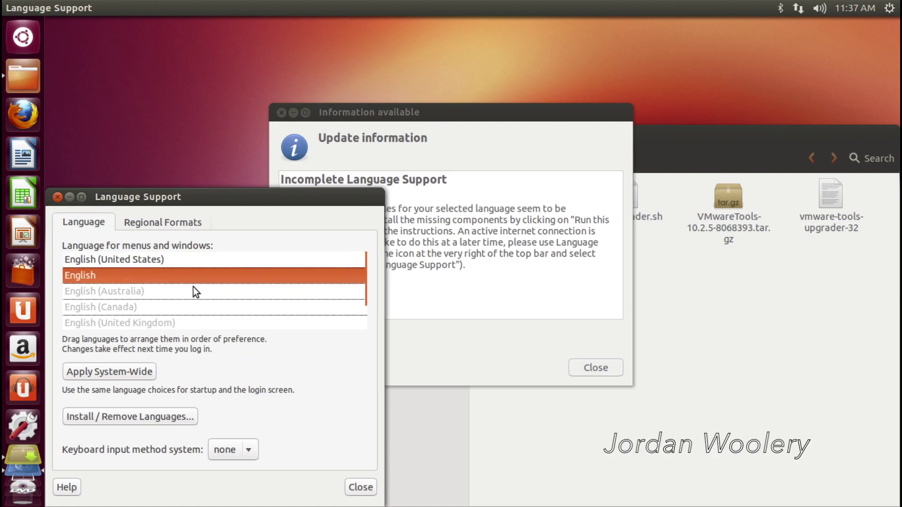
scroll(194, 284, down, 1)
scroll(206, 277, down, 1)
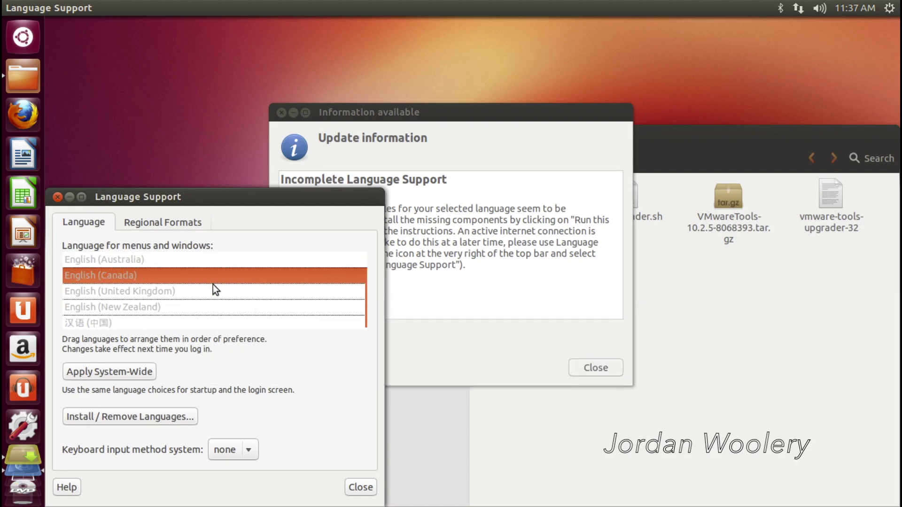
scroll(224, 285, up, 2)
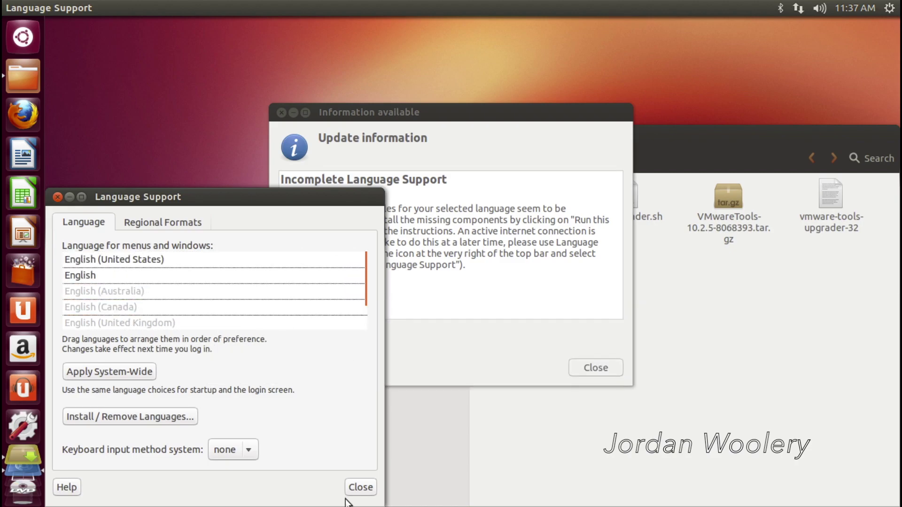
click(358, 488)
click(581, 372)
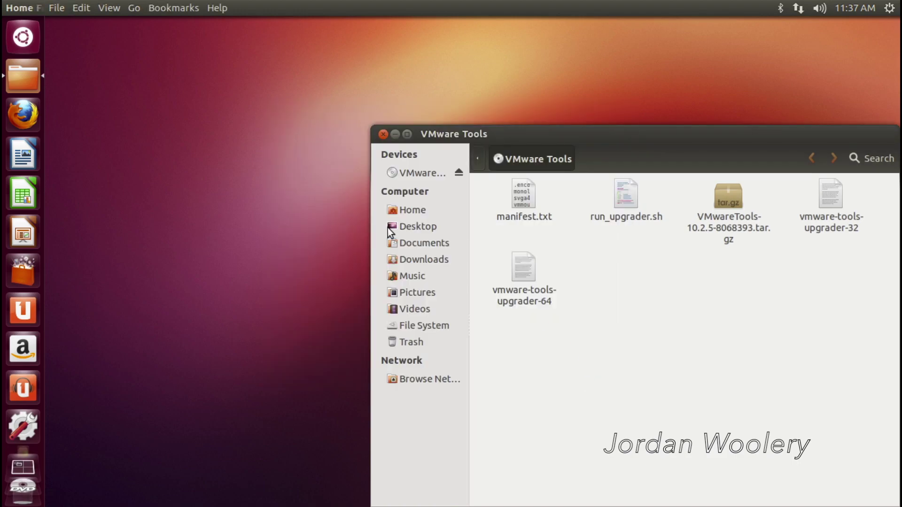
Copy the VMware Tools tar.gz archive onto the desktop and extract it, then launch Firefox
right_click(722, 201)
click(600, 282)
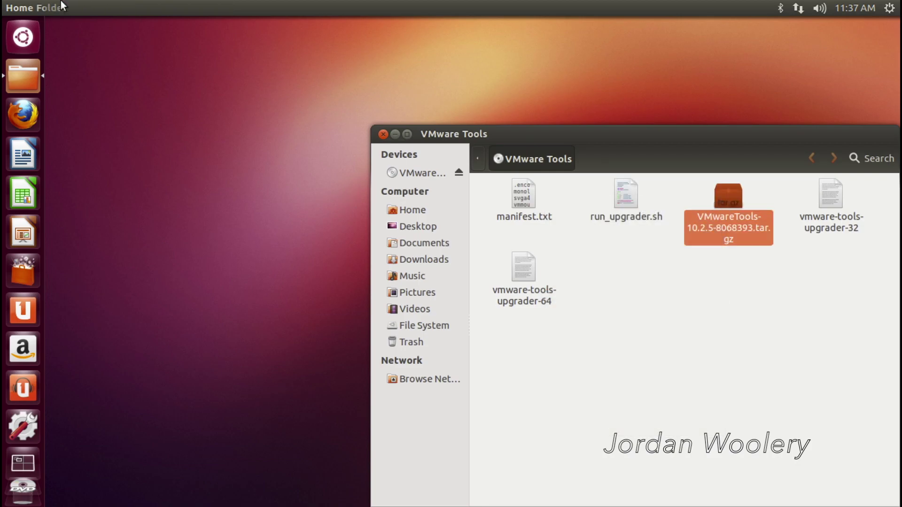
right_click(102, 55)
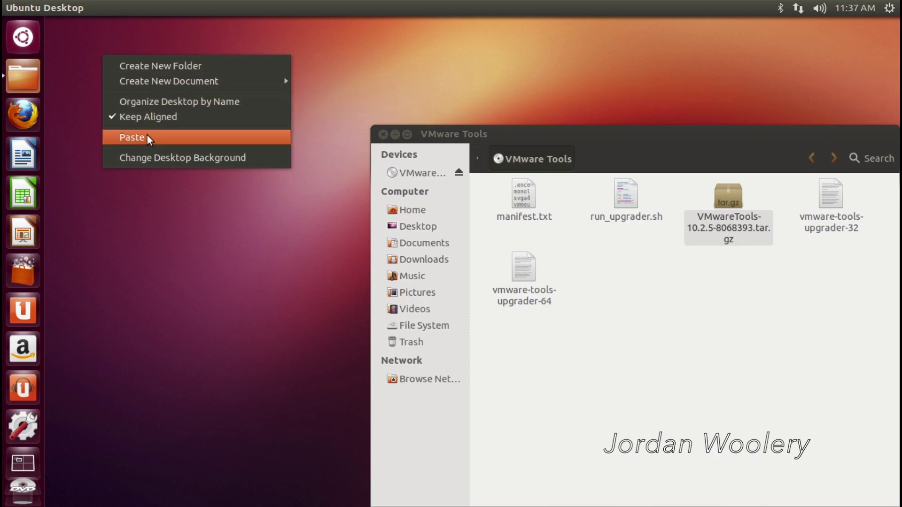
click(132, 137)
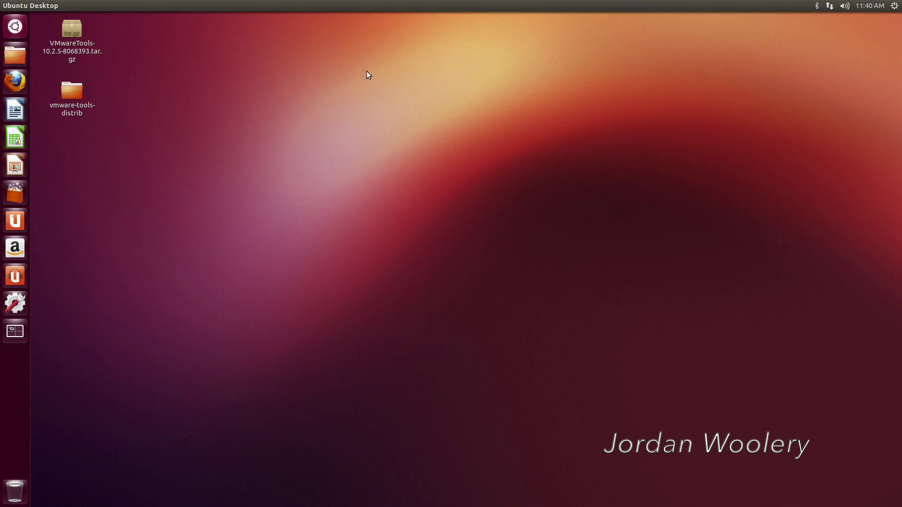
click(20, 81)
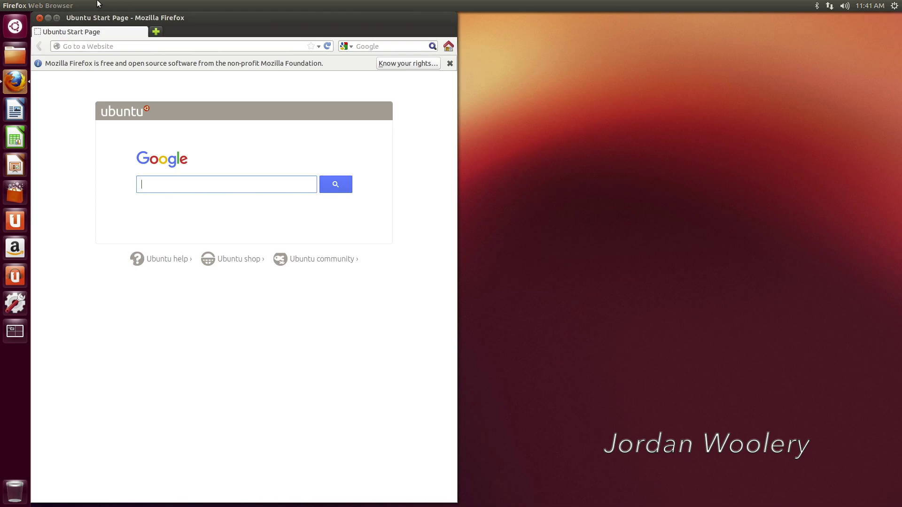
Check the Firefox version (16.0.1) in About Firefox, then close the dialog and the browser
click(191, 6)
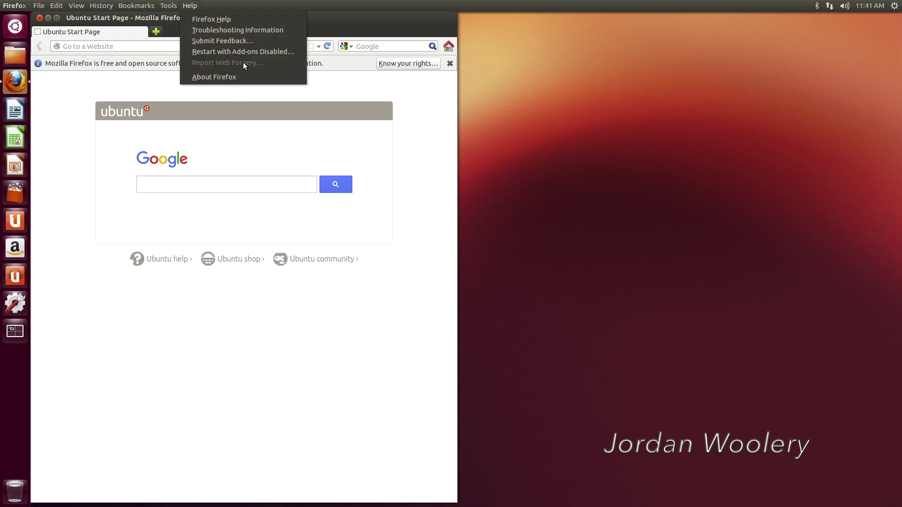
click(241, 75)
drag(215, 187, 427, 177)
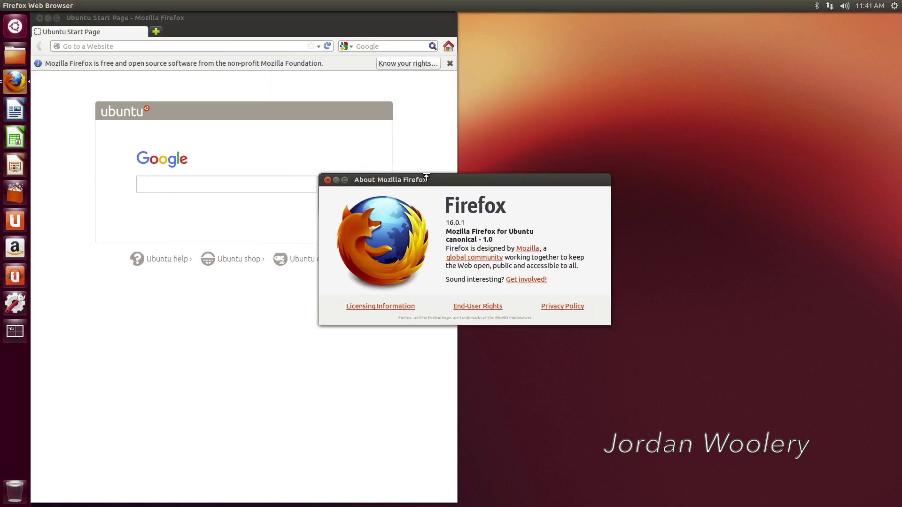
click(328, 181)
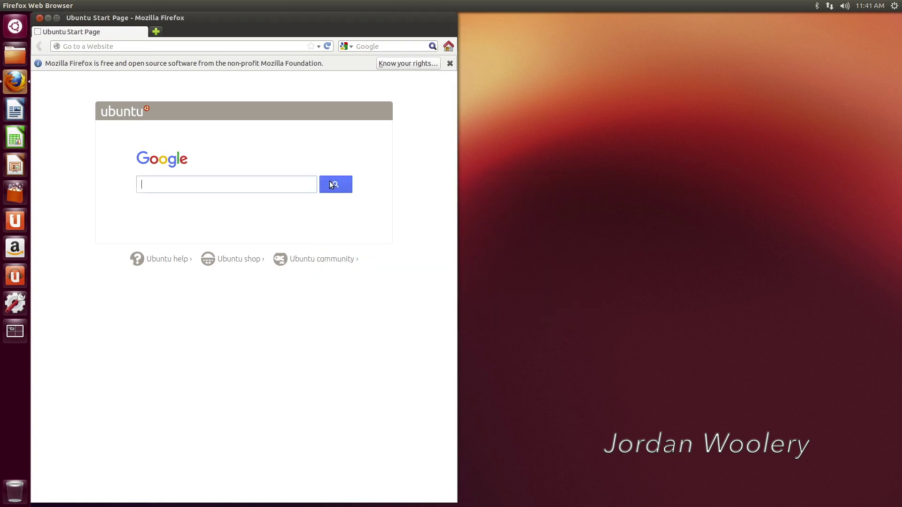
click(39, 19)
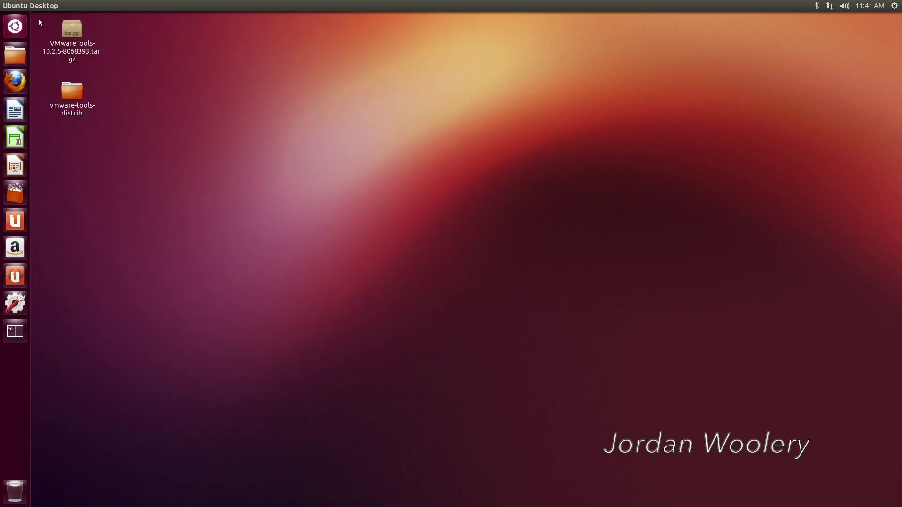
Open the Dash and leave it expanded to full screen
click(16, 27)
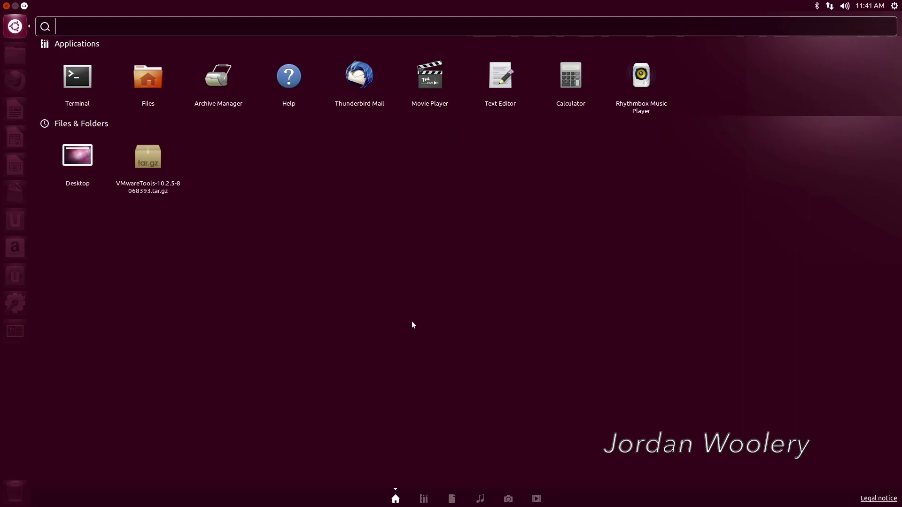
click(24, 5)
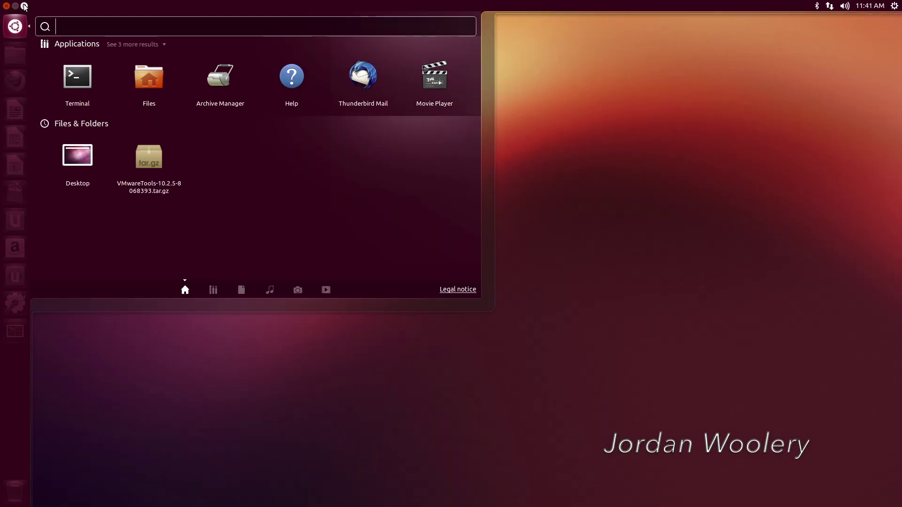
click(24, 6)
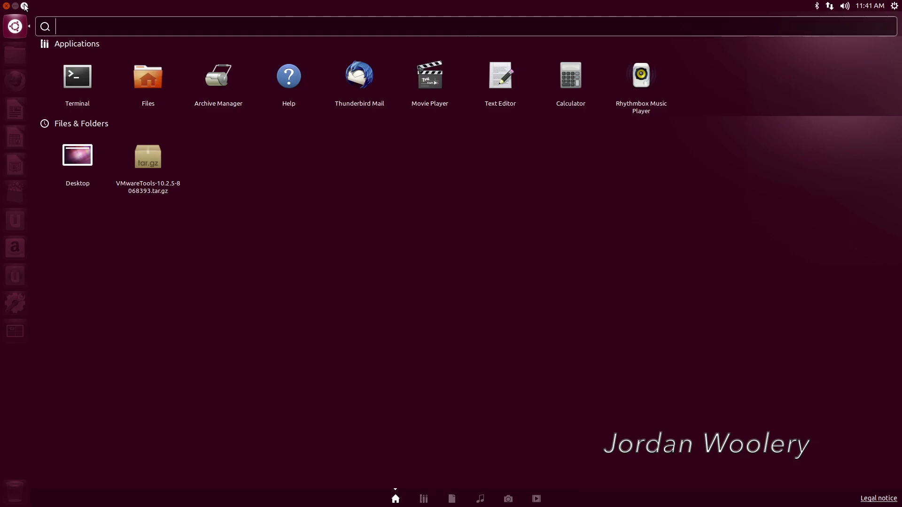
click(24, 5)
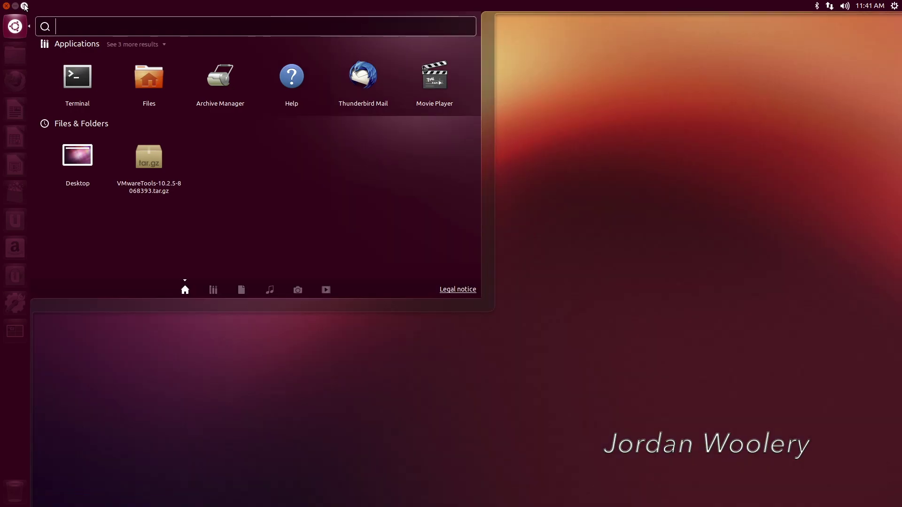
click(24, 6)
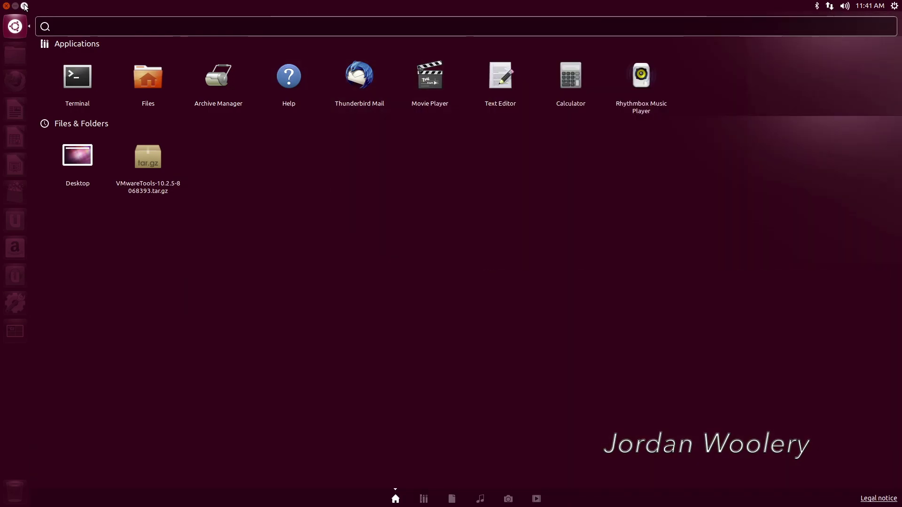
List all installed applications in the Applications lens and launch the Amazon web app
click(424, 499)
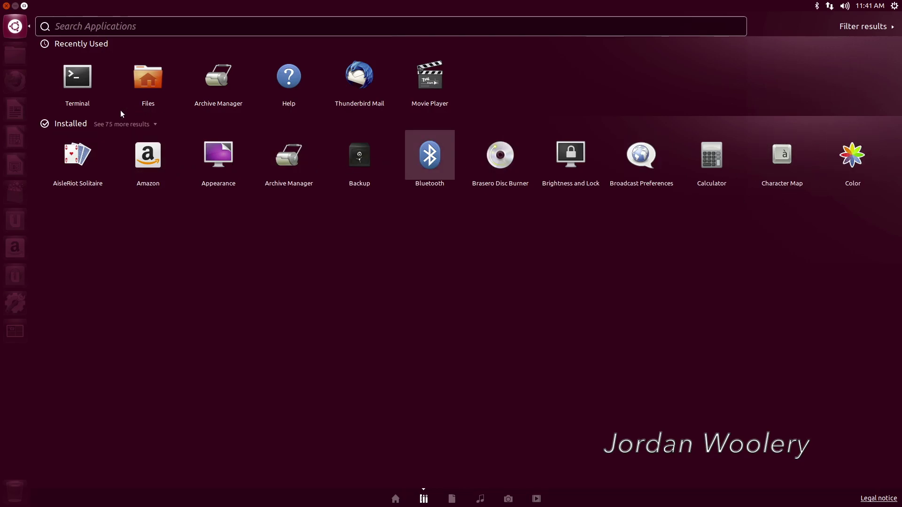
click(154, 125)
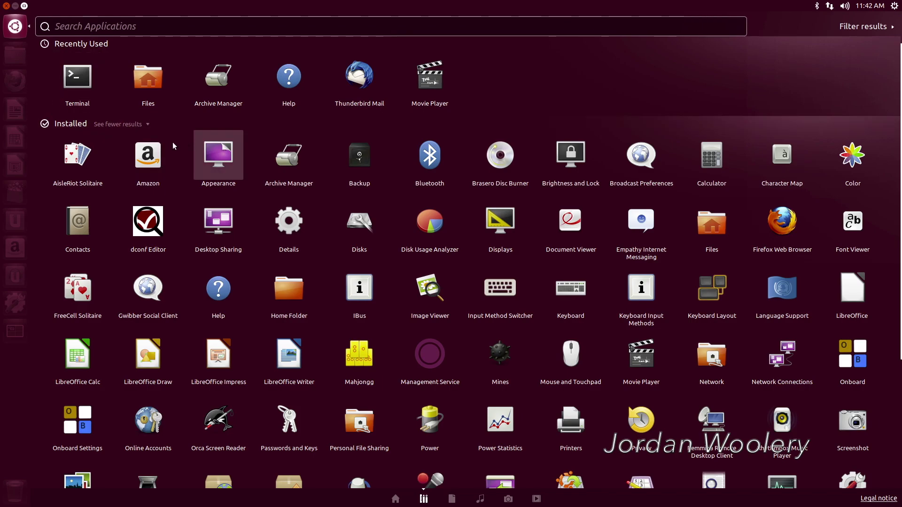
scroll(248, 362, down, 3)
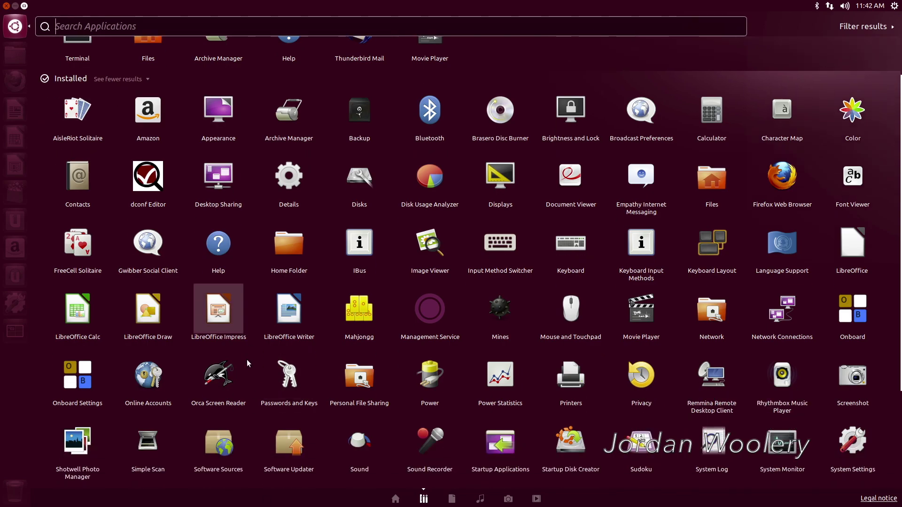
scroll(247, 360, down, 2)
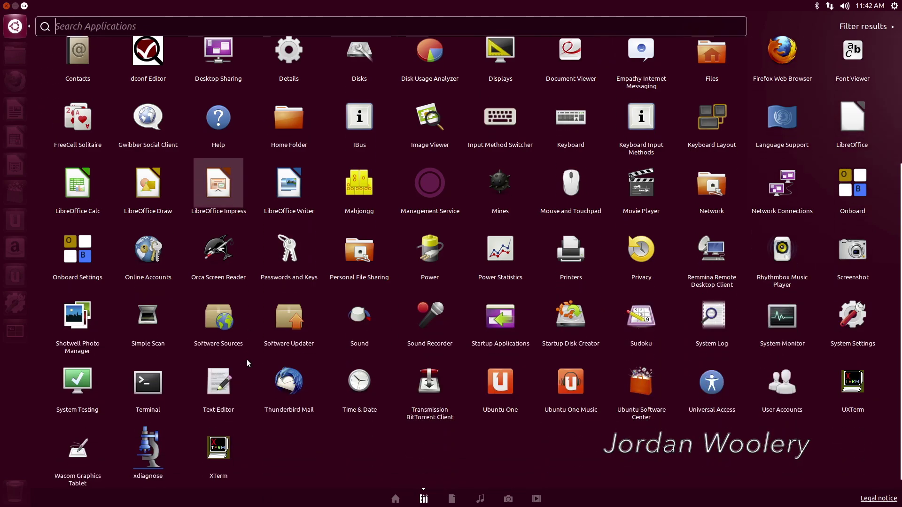
scroll(247, 359, up, 1)
scroll(246, 360, up, 3)
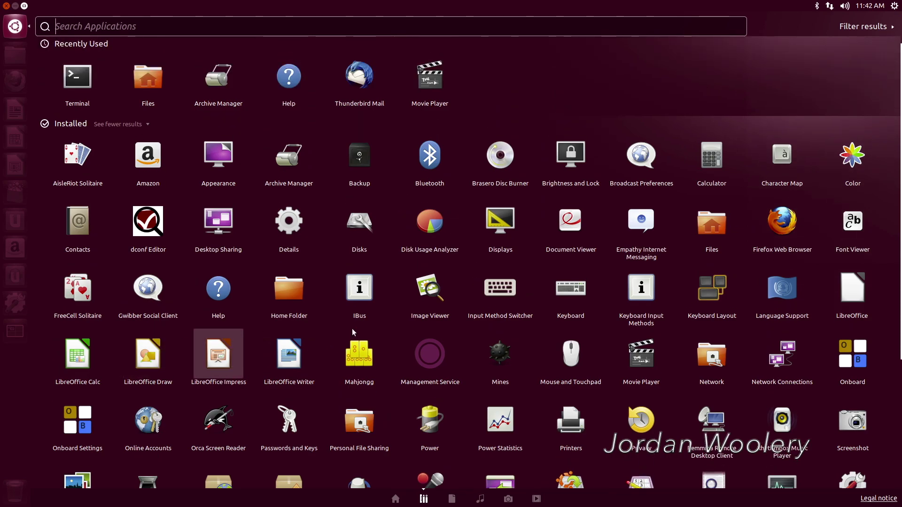
click(154, 165)
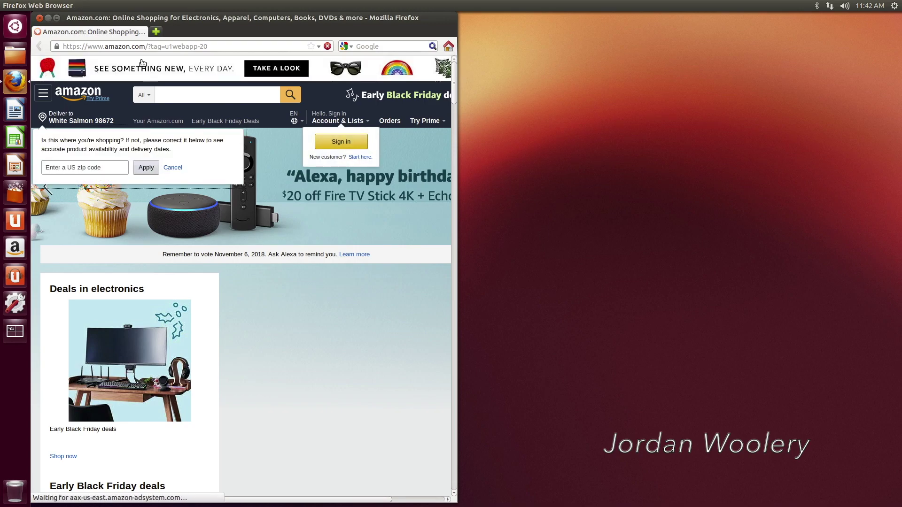
Maximise Firefox on Amazon.com, dismiss the zip-code popup, scroll the page, then close it
click(56, 19)
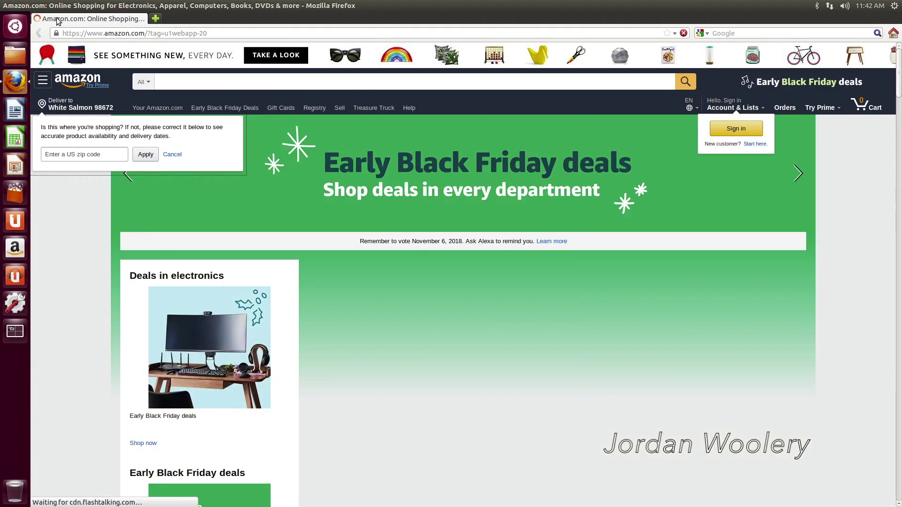
click(168, 154)
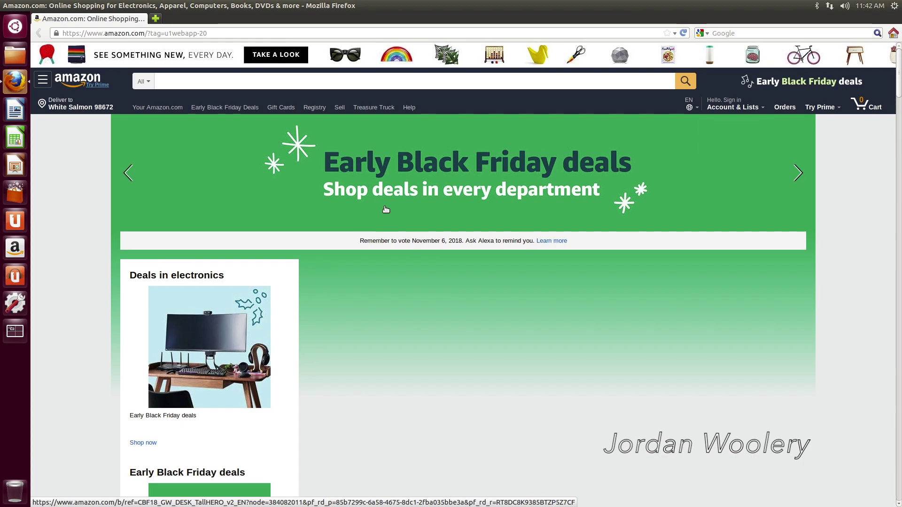
scroll(383, 206, down, 5)
scroll(383, 205, down, 10)
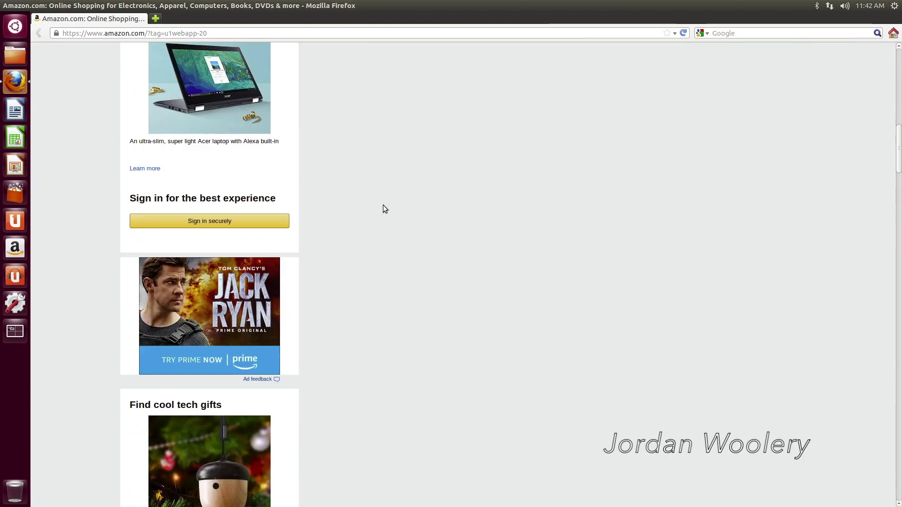
scroll(383, 209, up, 1)
scroll(382, 208, up, 1)
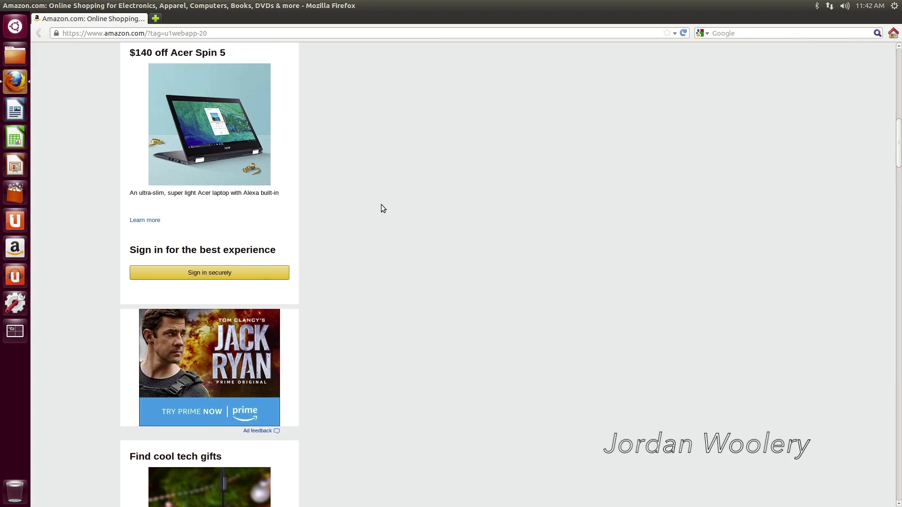
scroll(383, 209, up, 3)
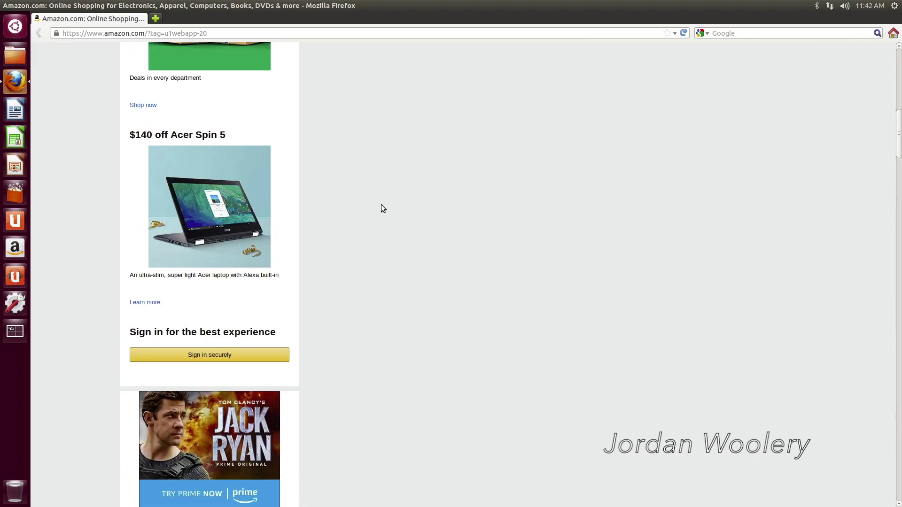
mouse_move(6, 7)
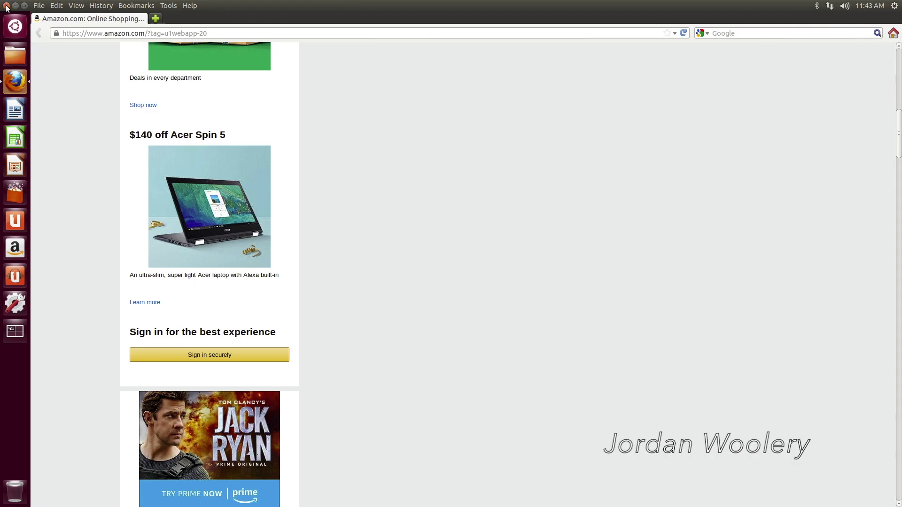
click(7, 5)
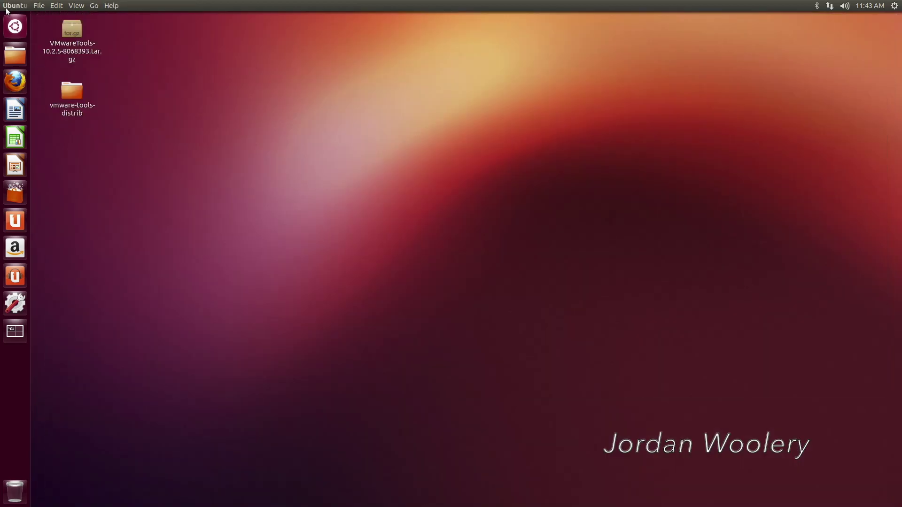
click(15, 110)
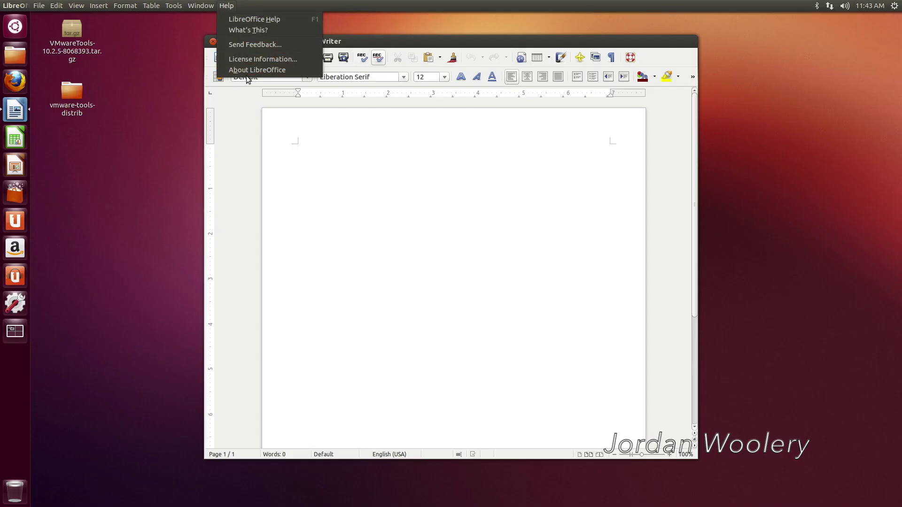
click(250, 70)
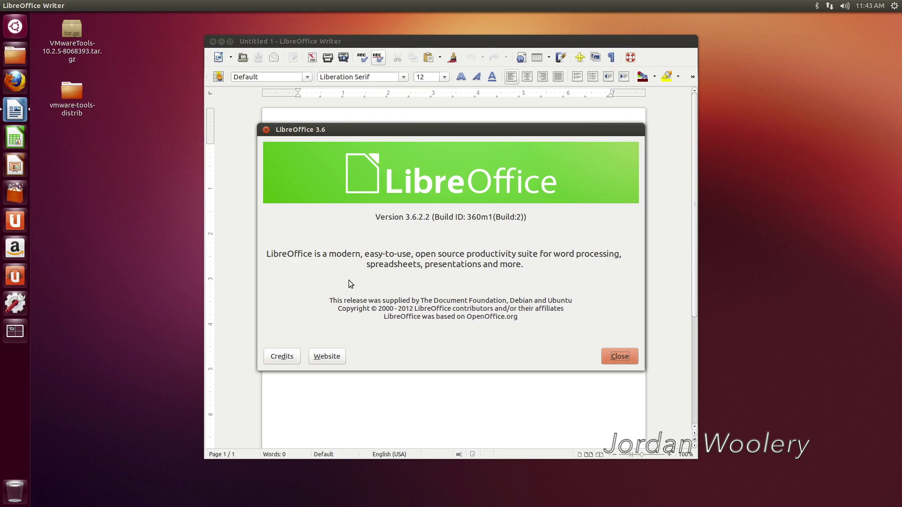
click(619, 357)
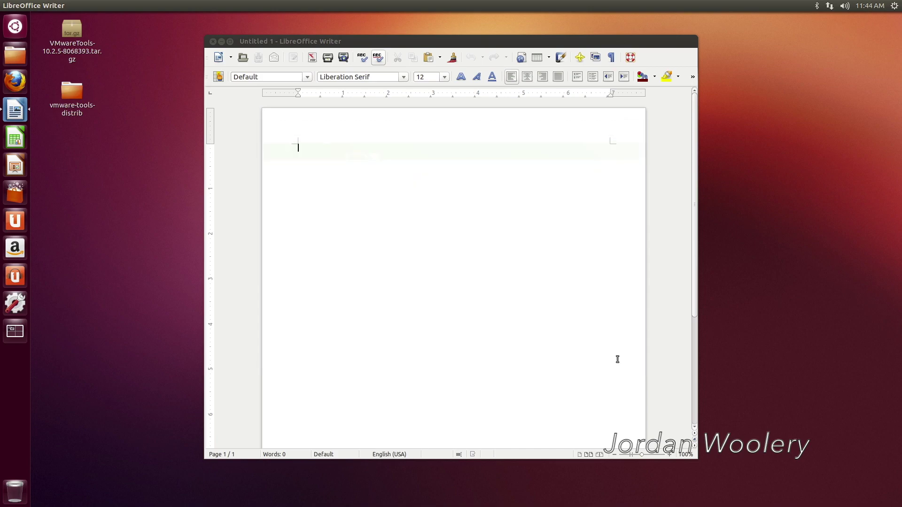
click(213, 41)
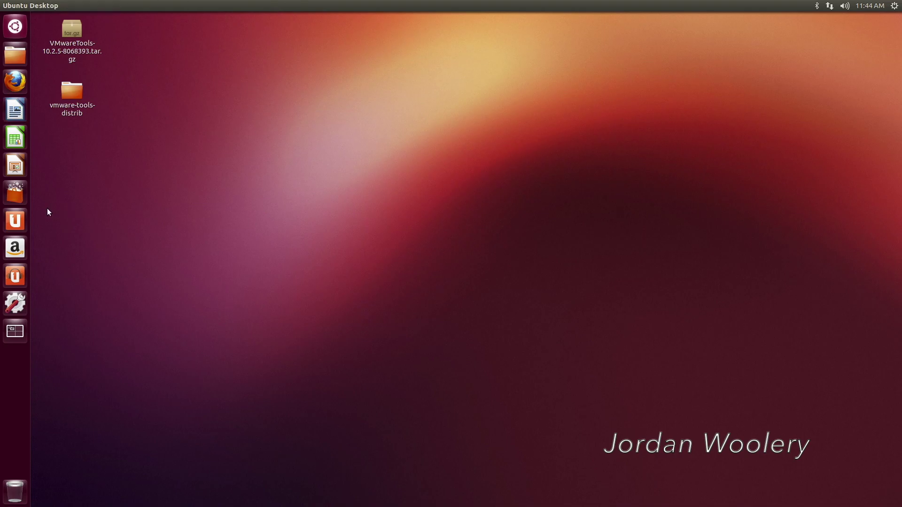
click(17, 271)
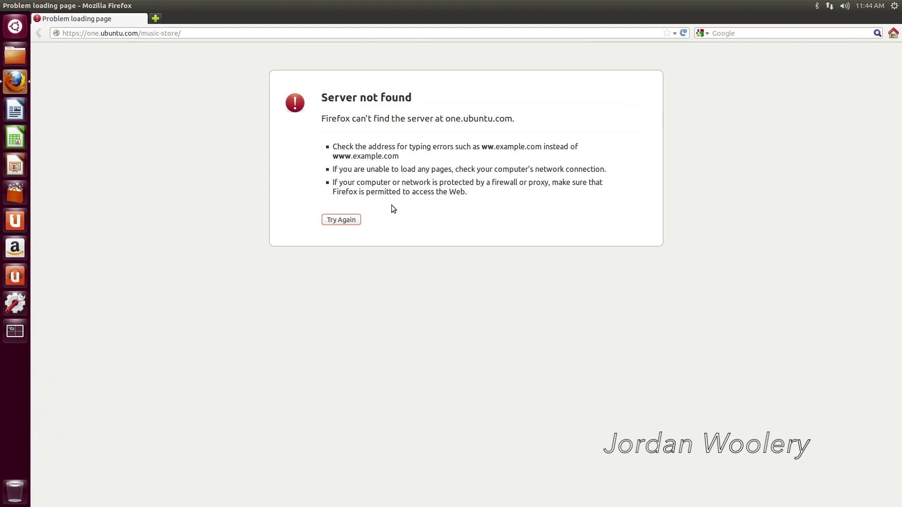
click(7, 6)
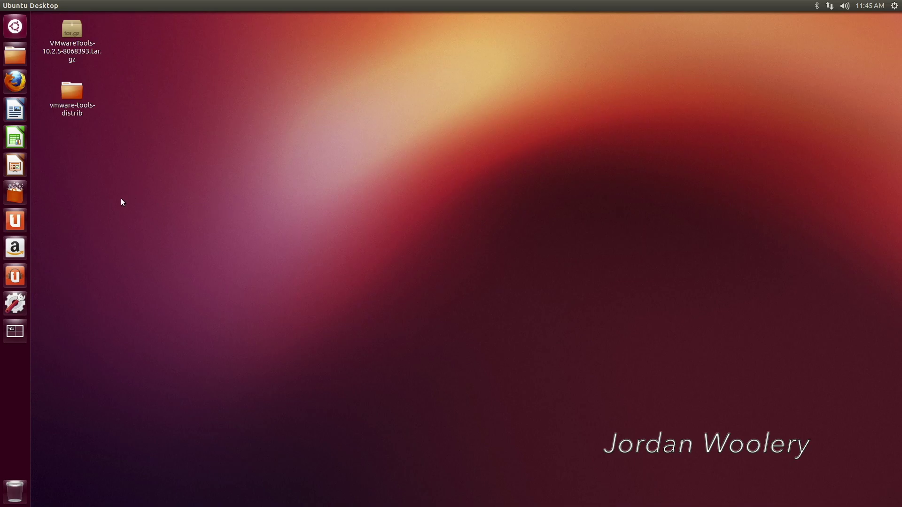
Open and close Ubuntu Software Center, then shut Ubuntu down from the gear menu
click(14, 193)
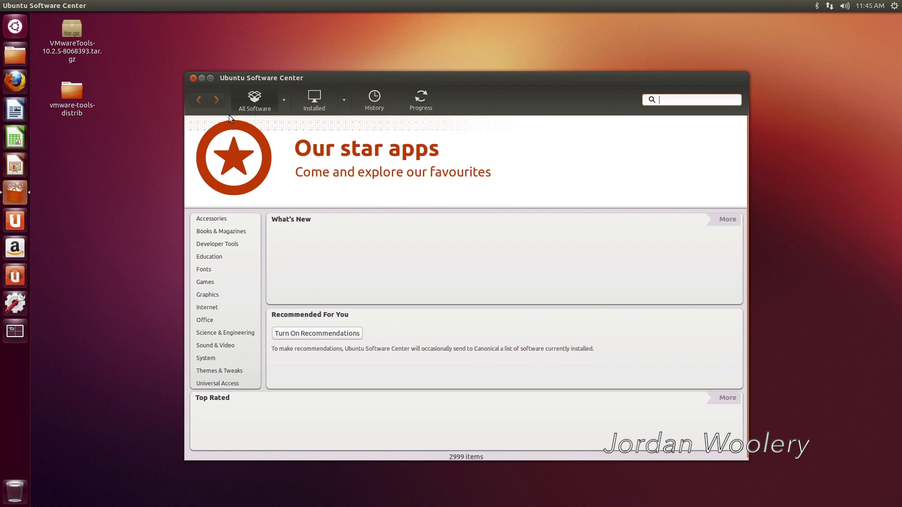
click(192, 78)
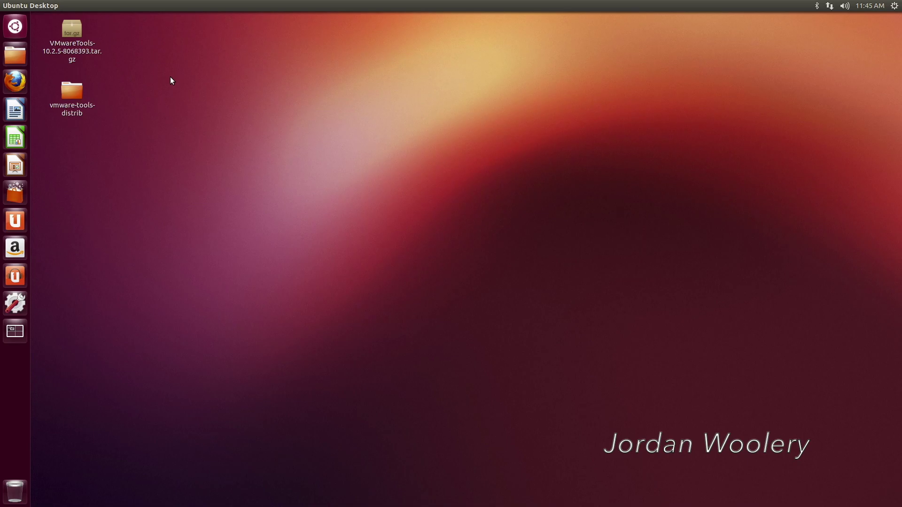
click(894, 6)
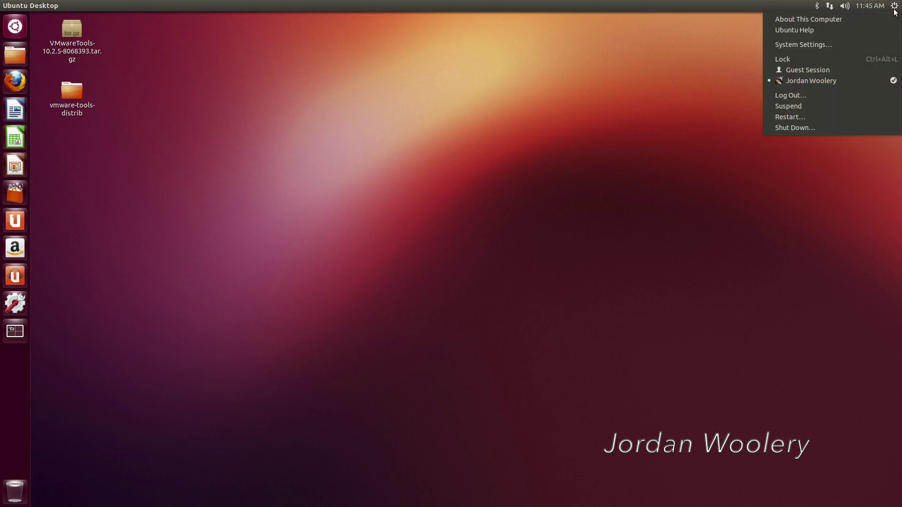
click(810, 125)
click(581, 287)
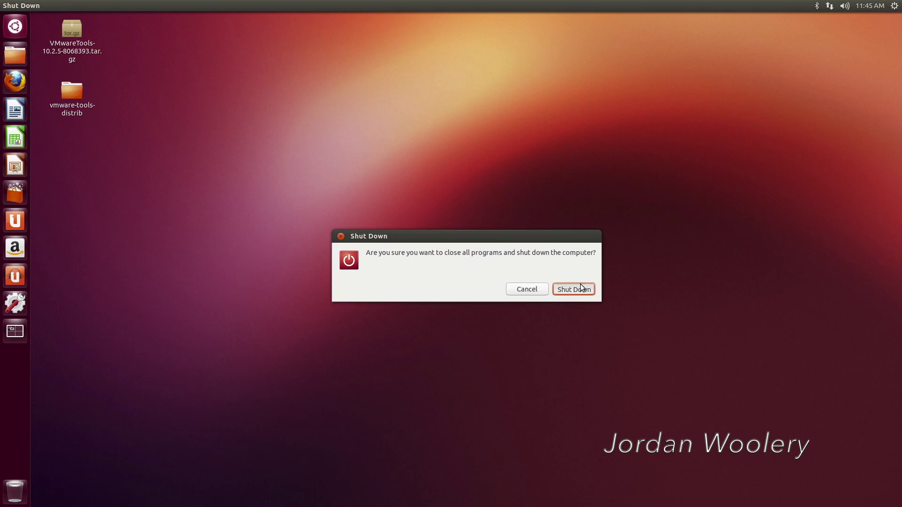